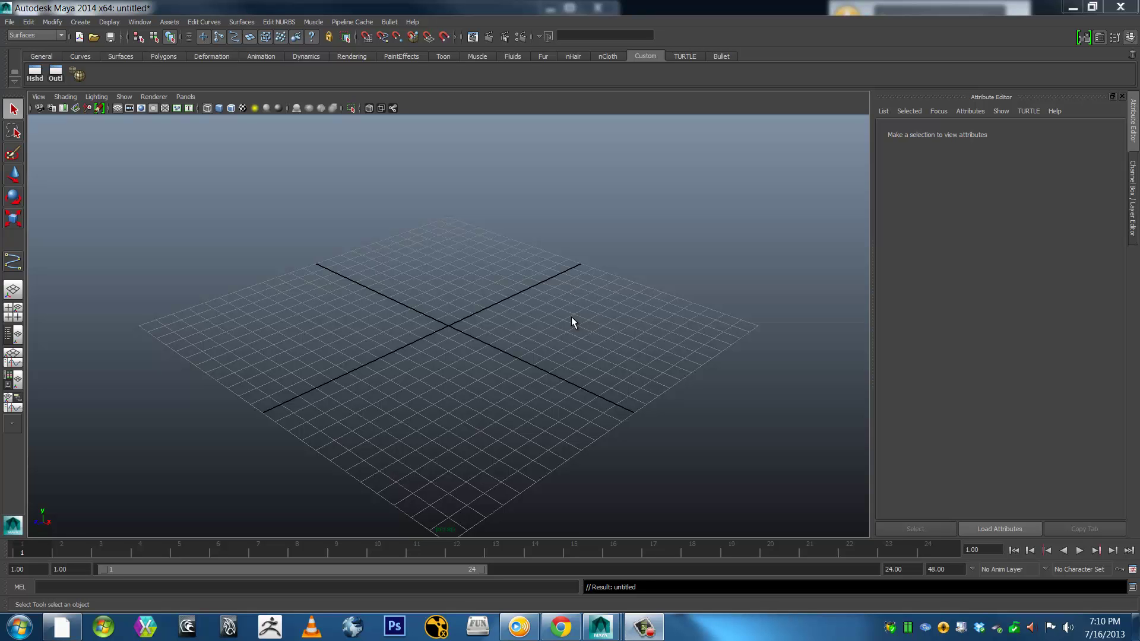
Resize and reposition the Maya window, then maximize it to fill the screen
drag(826, 7, 853, 60)
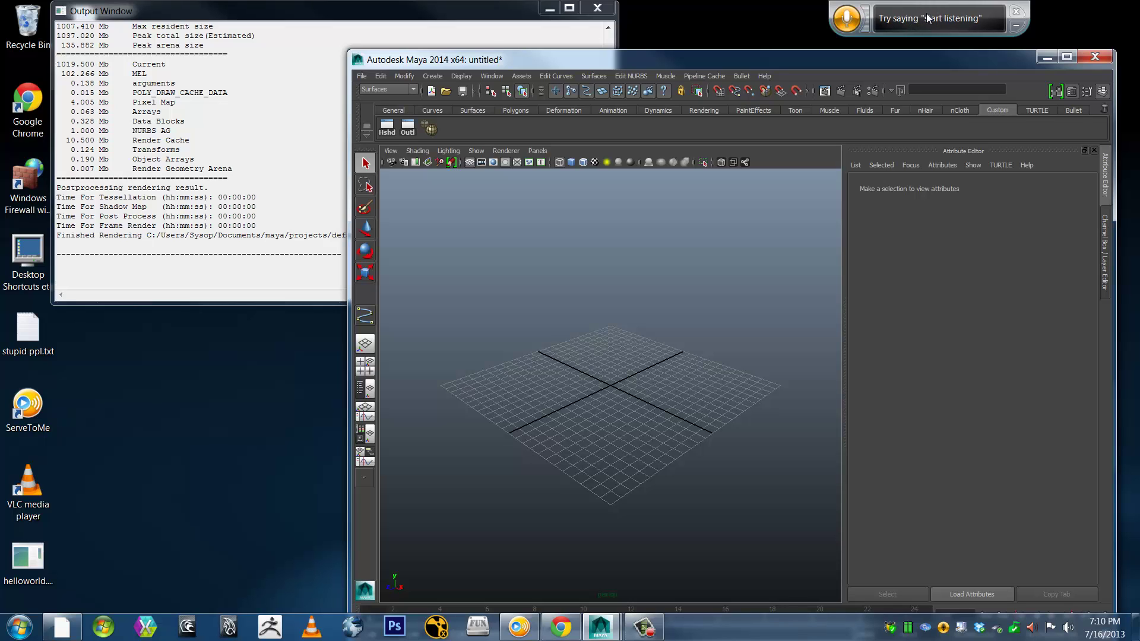
drag(731, 51, 673, 5)
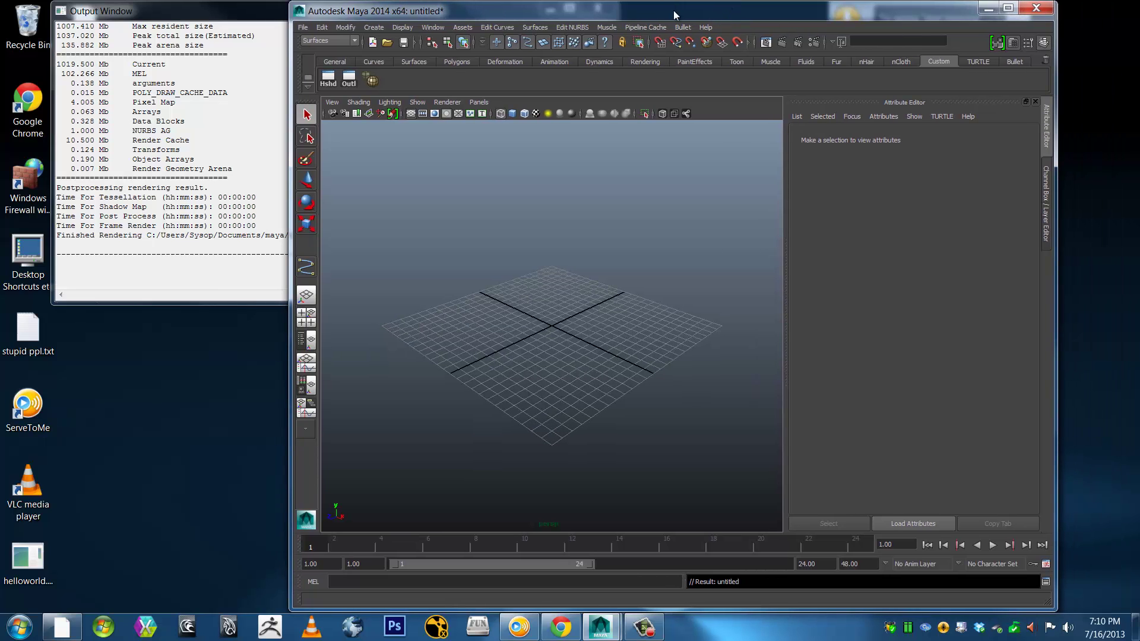
key(super+Up)
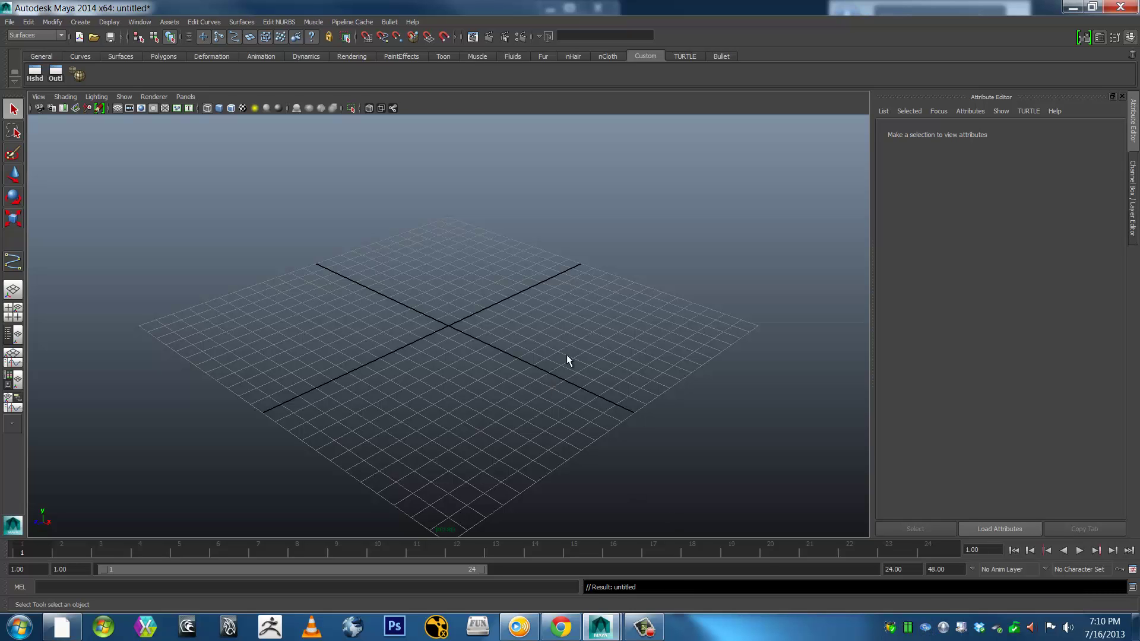
Add a large polygon plane in shaded mode with a small cube raised onto it
alt+drag(503, 357, 558, 341)
mouse_move(528, 350)
alt+right_down()
mouse_move(598, 349)
mouse_move(548, 339)
alt+right_up()
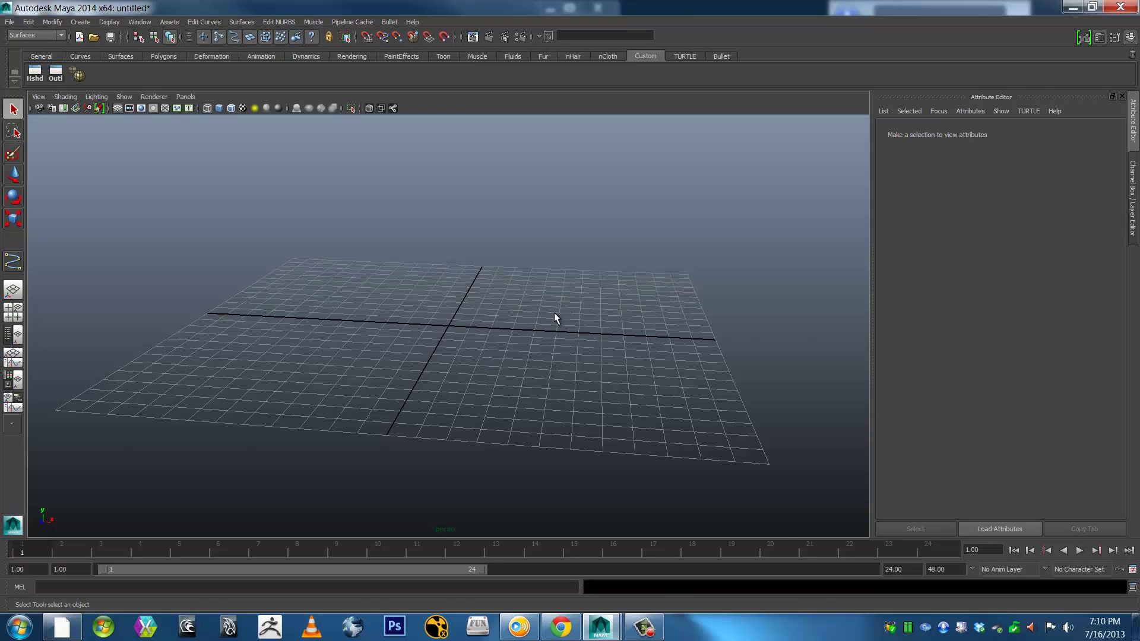
key(g)
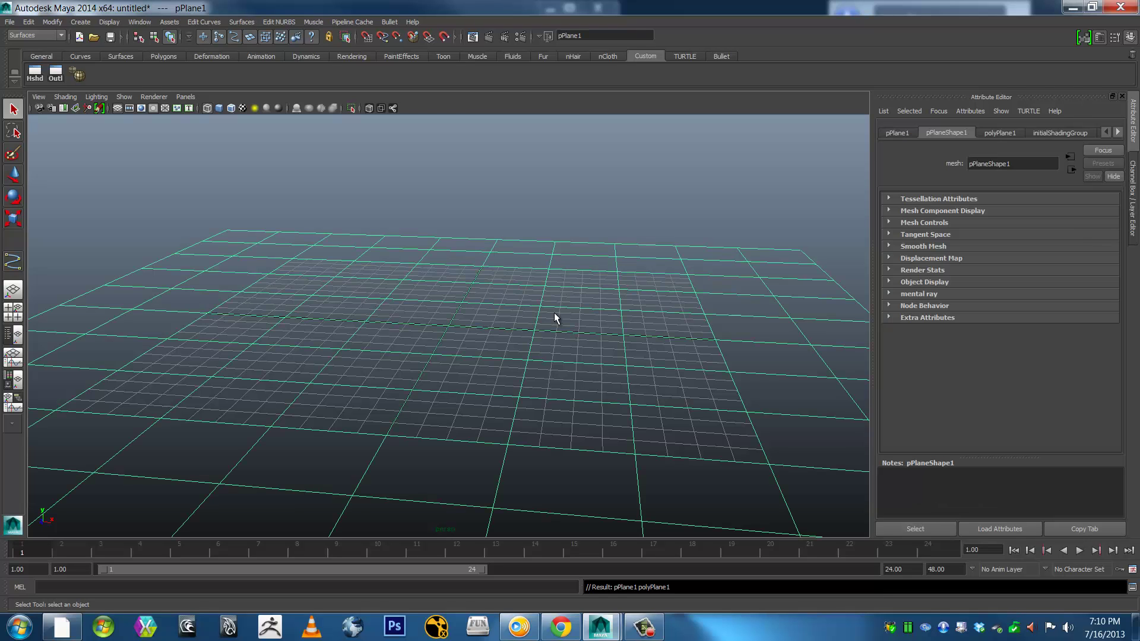
key(6)
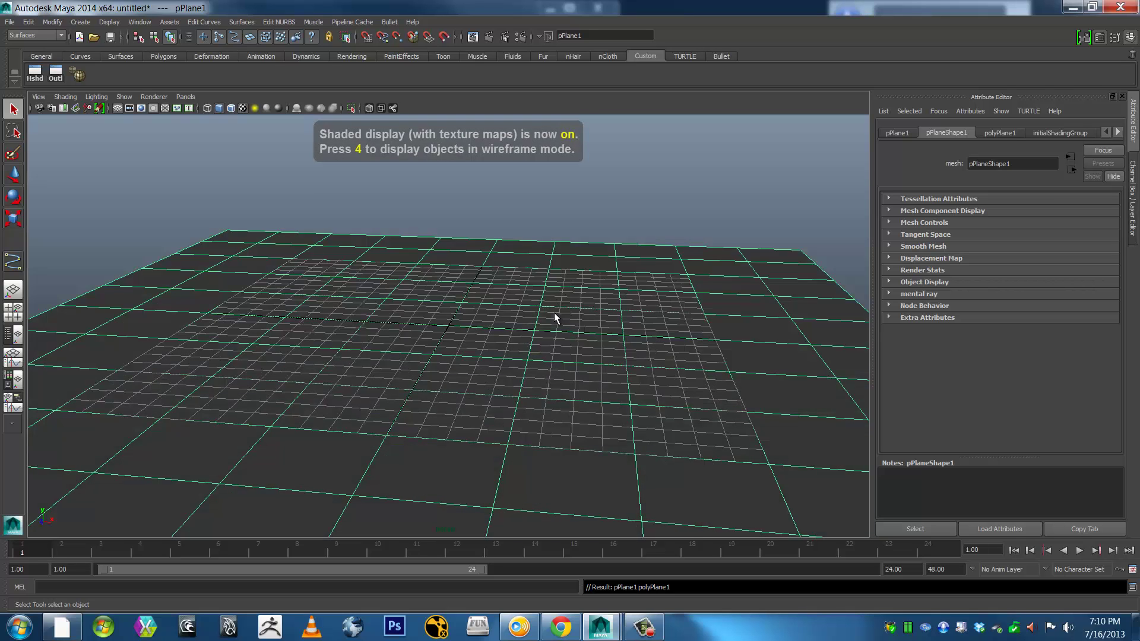
key(c)
key(m)
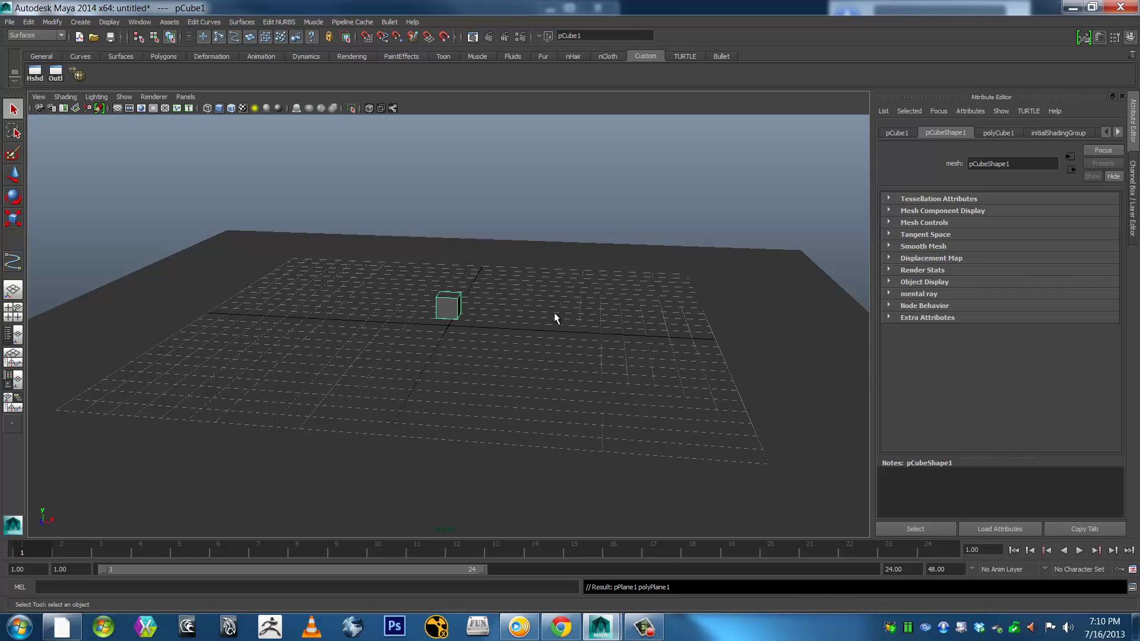
Hide the grid, select the cube's top face and extrude it up into a tall box
key(g)
alt+drag(554, 312, 505, 315)
right_click(451, 301)
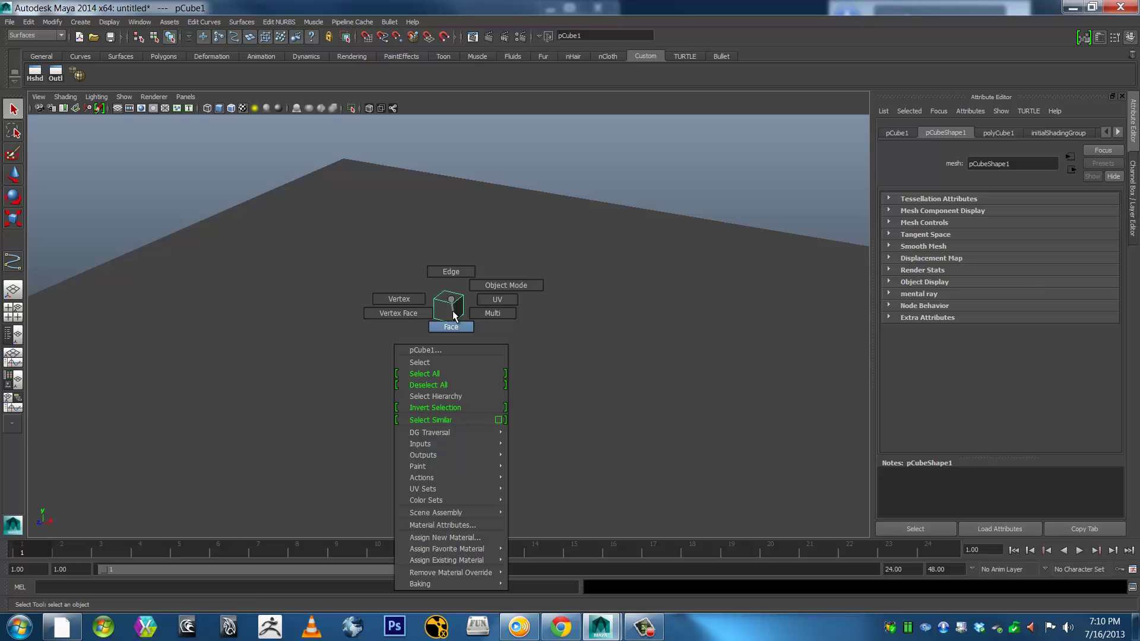
click(449, 327)
click(451, 298)
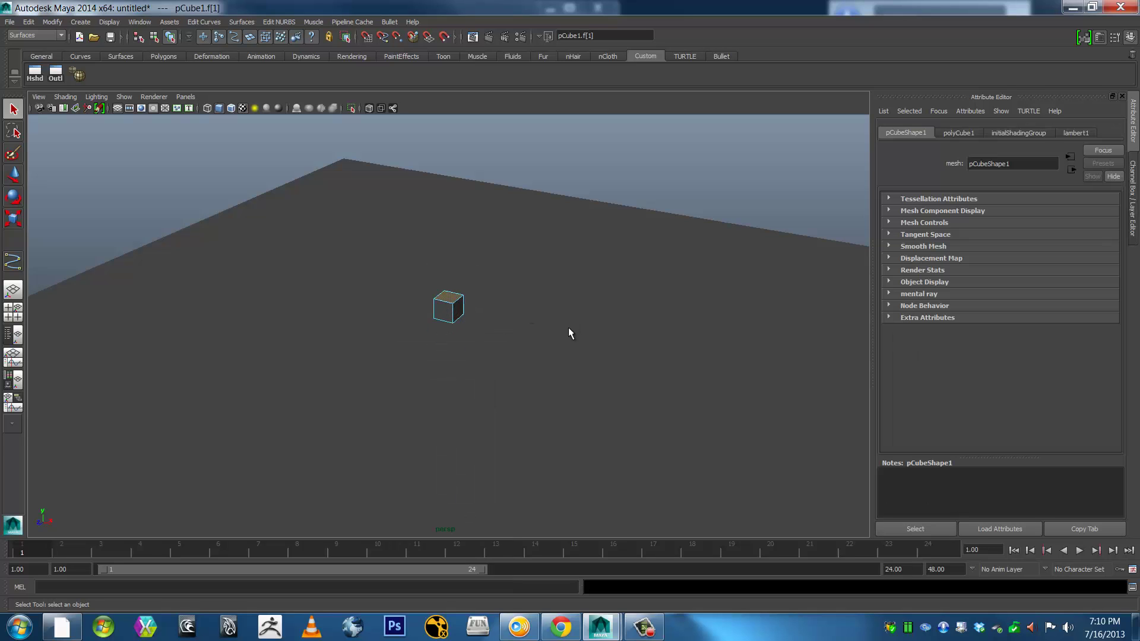
key(ctrl+e)
drag(450, 261, 449, 200)
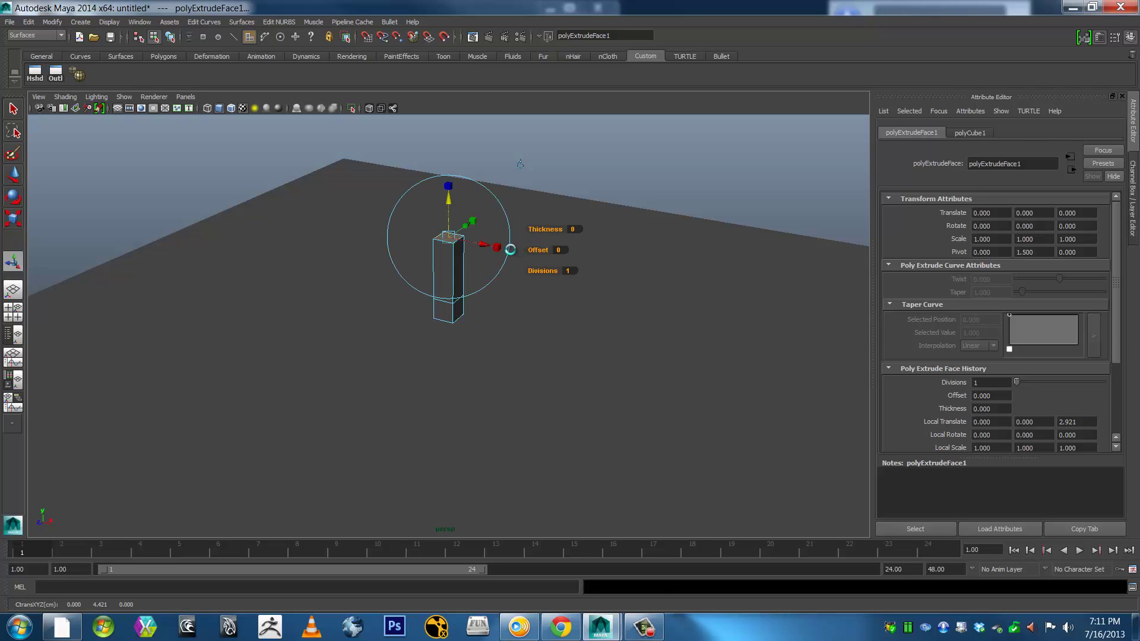
Extrude the top face a second time, pushing it sideways and upward
key(ctrl+e)
drag(484, 247, 534, 248)
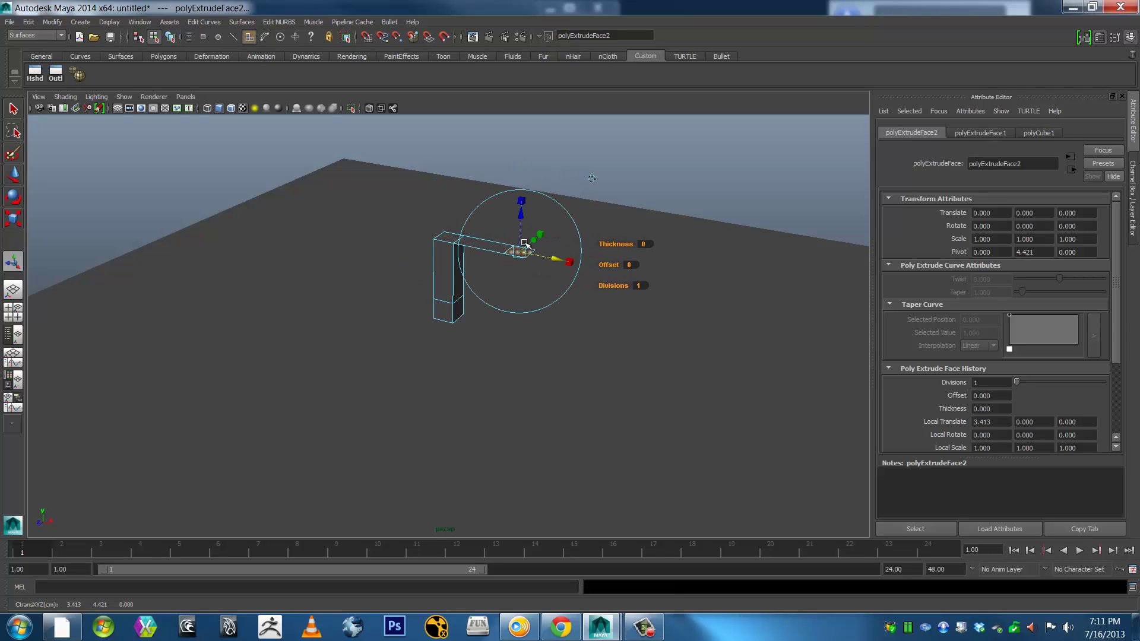
drag(521, 205, 524, 144)
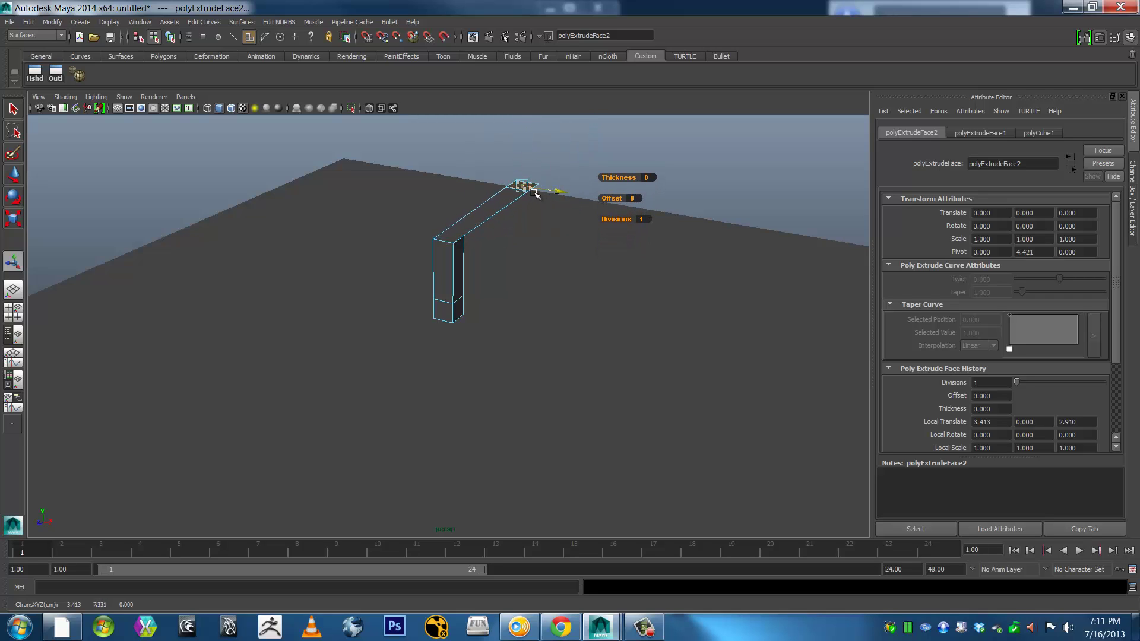
drag(551, 194, 528, 199)
alt+drag(593, 254, 550, 270)
Add third and fourth extrusions to the end face, bending the column off at an angle
key(ctrl+e)
drag(475, 182, 476, 179)
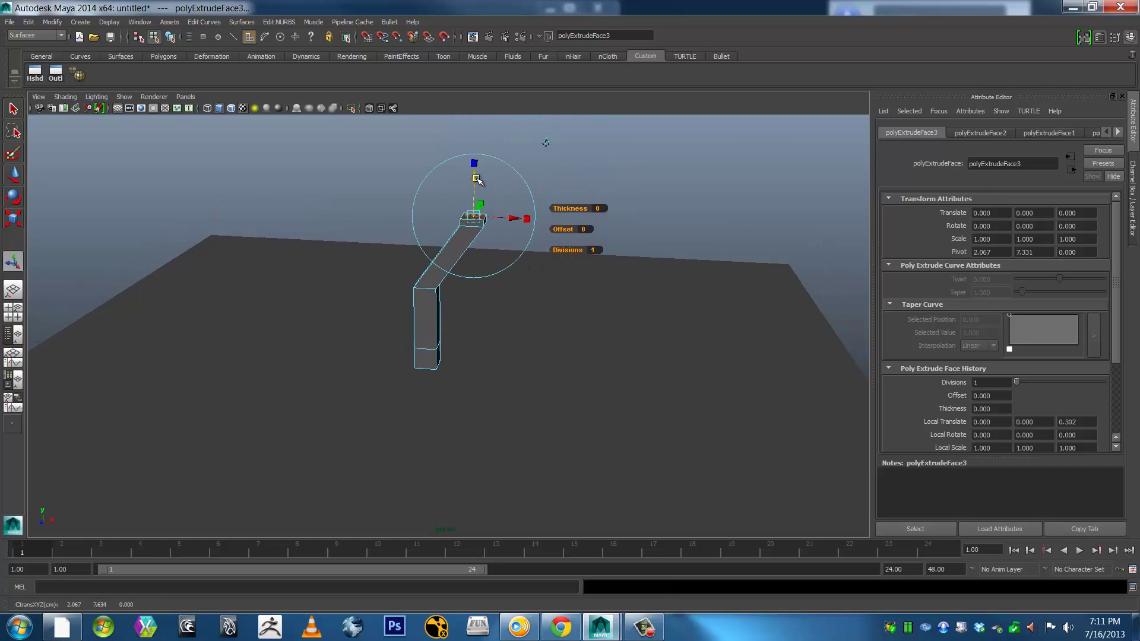
key(e)
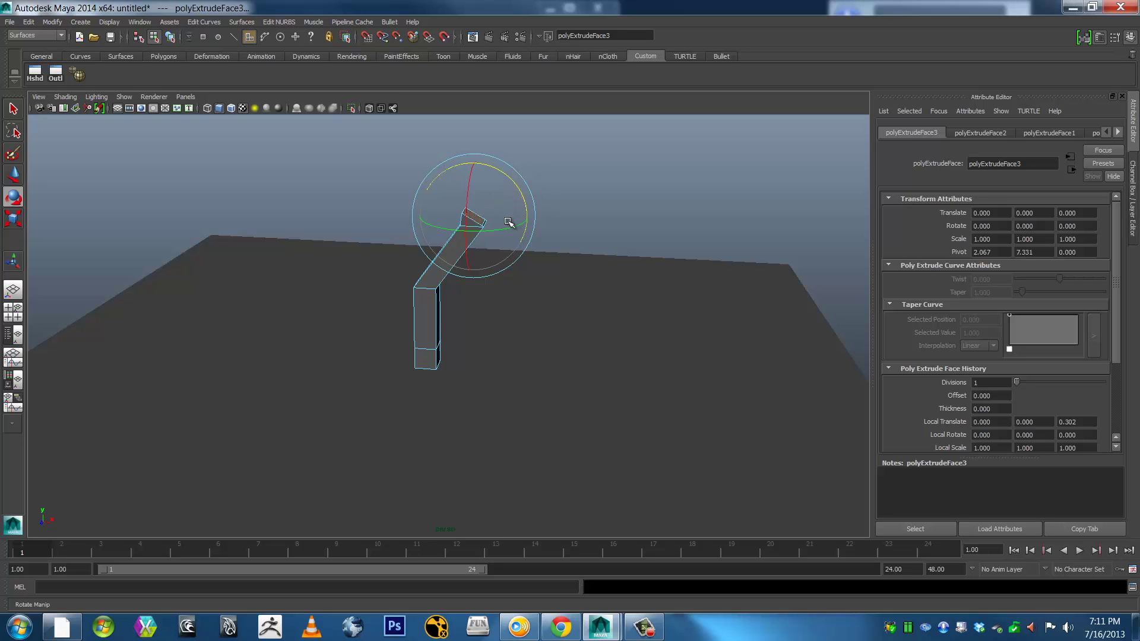
key(w)
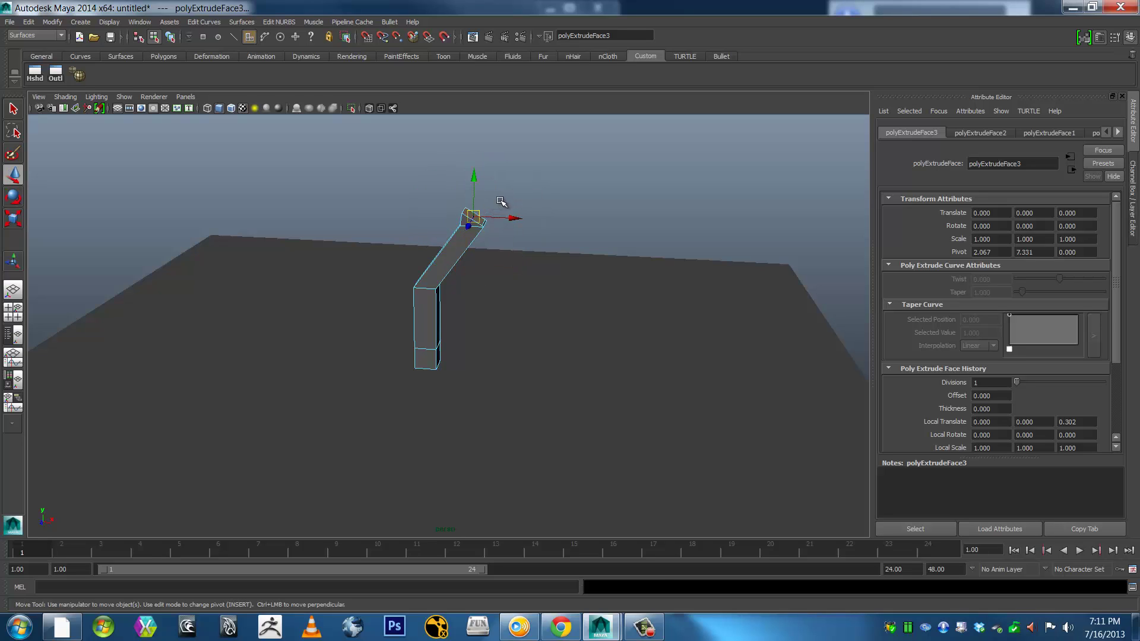
key(ctrl+e)
drag(497, 181, 531, 155)
click(552, 139)
alt+drag(519, 285, 471, 351)
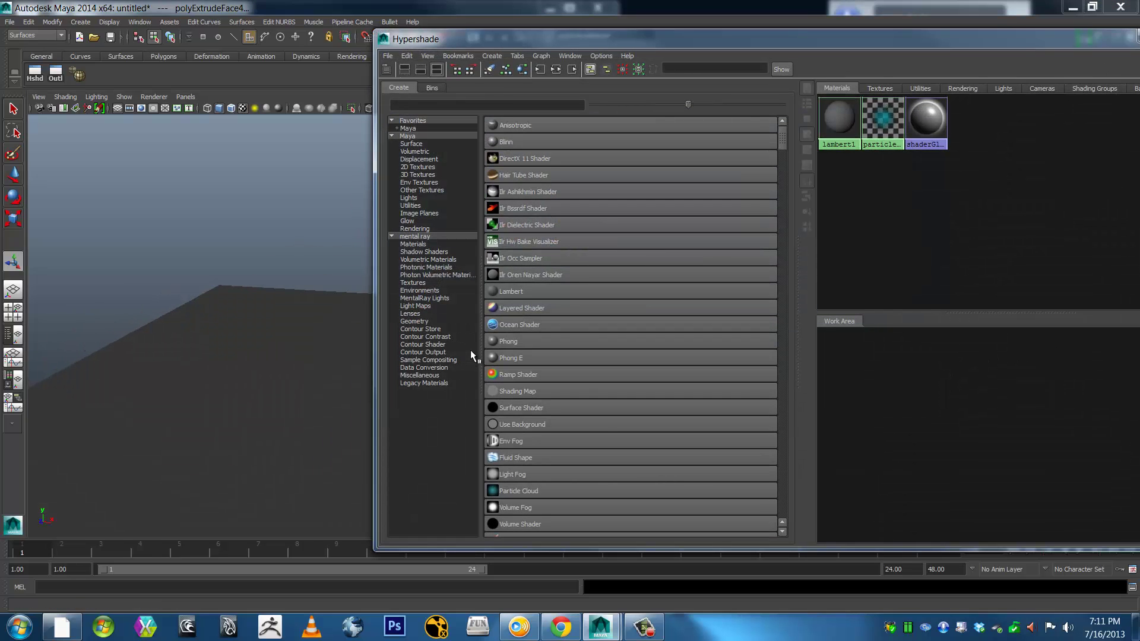
Drag a new Blinn material from Hypershade onto the column, creating blinn1
drag(548, 40, 704, 44)
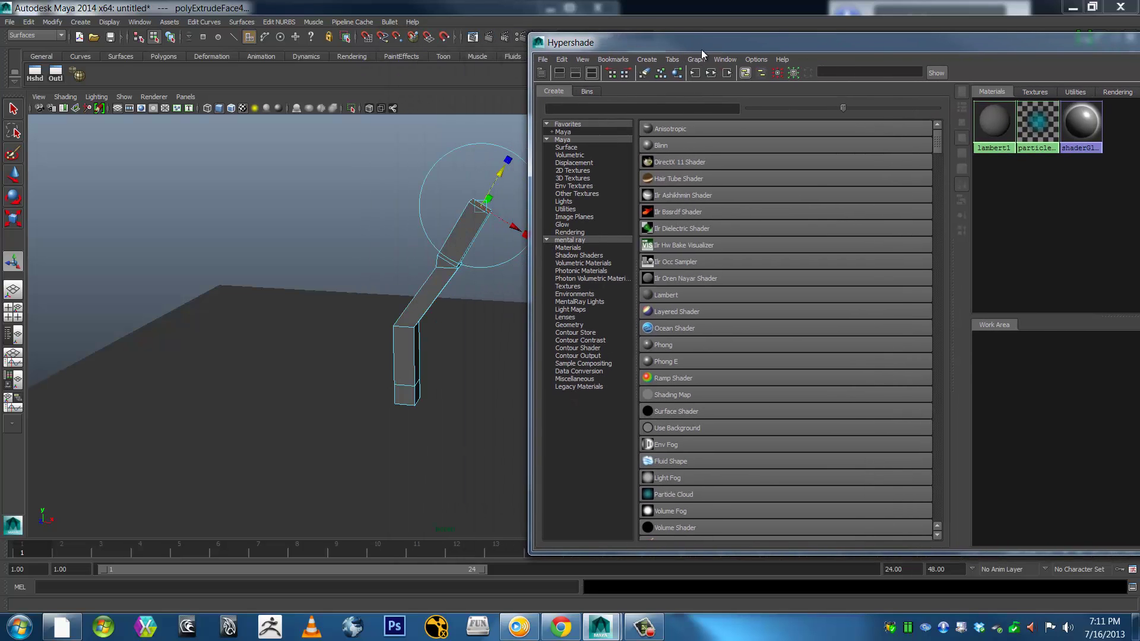
middle_drag(671, 144, 425, 300)
drag(753, 42, 661, 43)
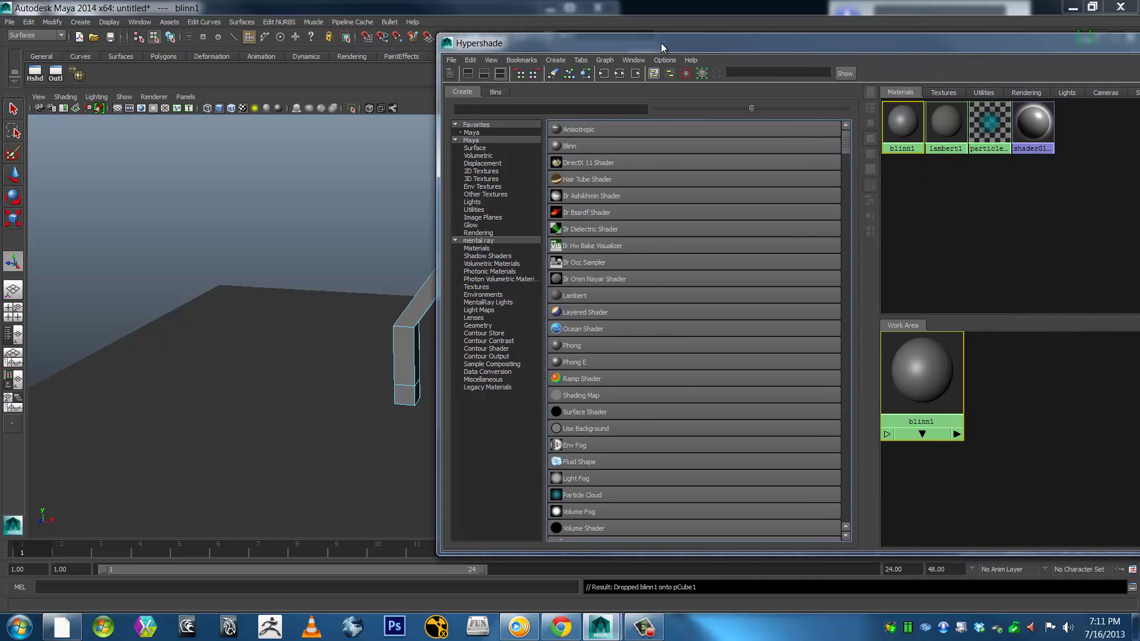
Set blinn1's Color to brown using the colour wheel
key(ctrl+a)
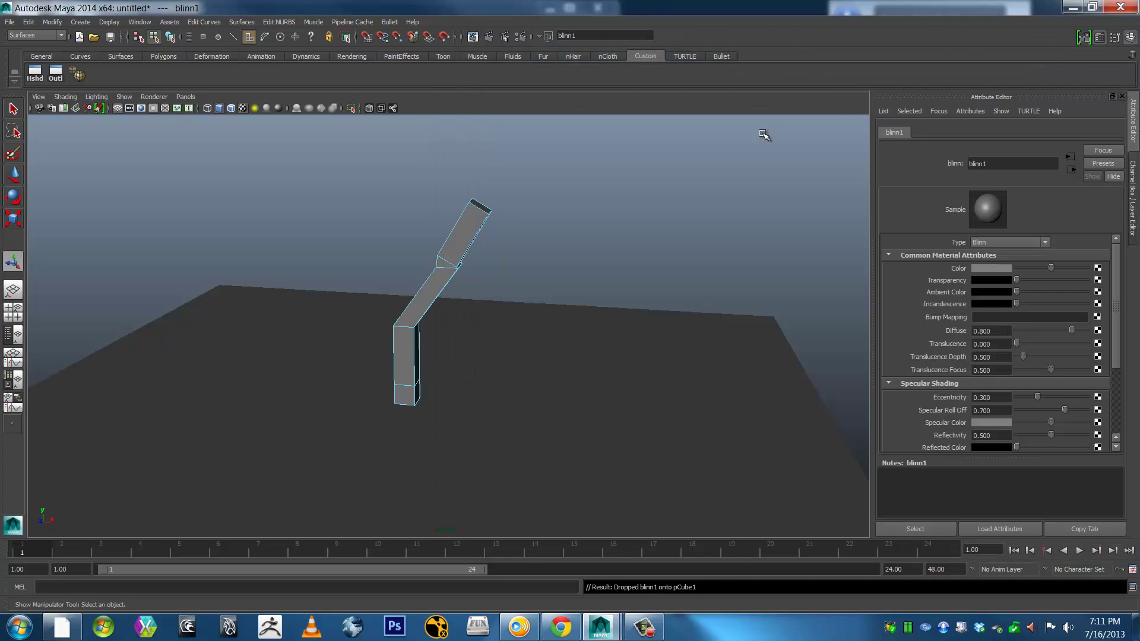
click(990, 268)
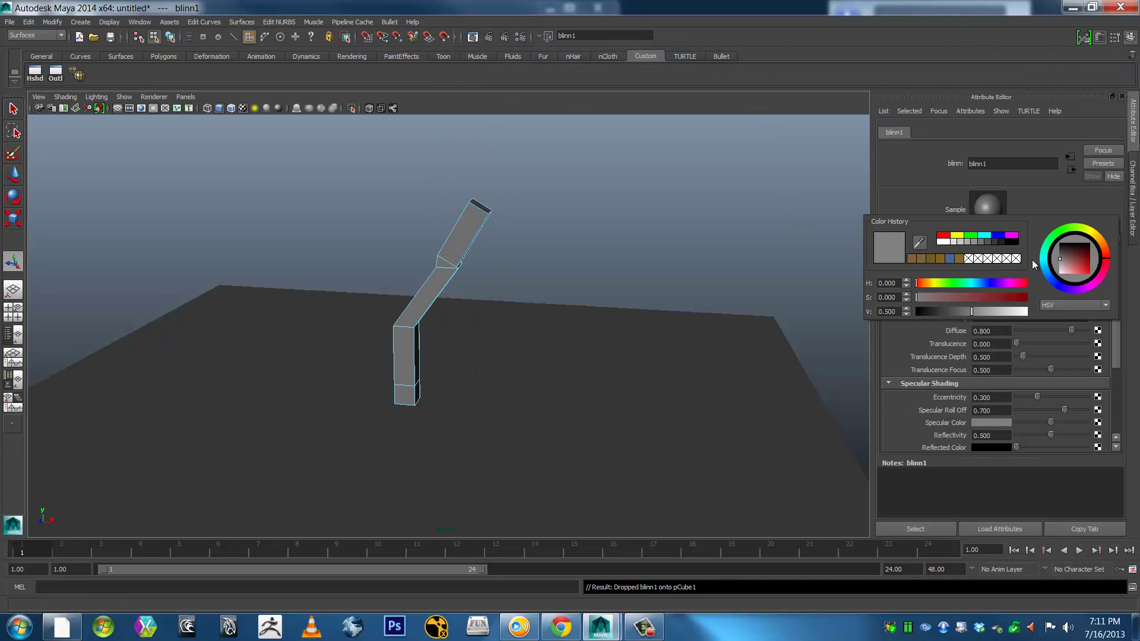
click(1101, 244)
click(1078, 258)
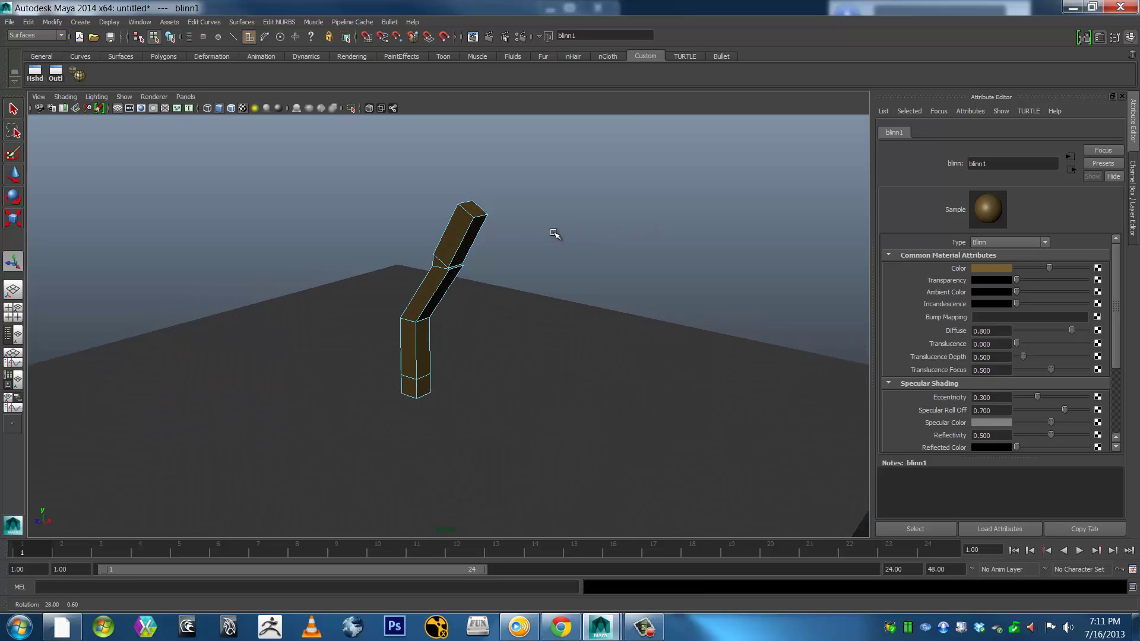
Render a test frame of the brown column, then close Render View
right_drag(470, 227, 509, 217)
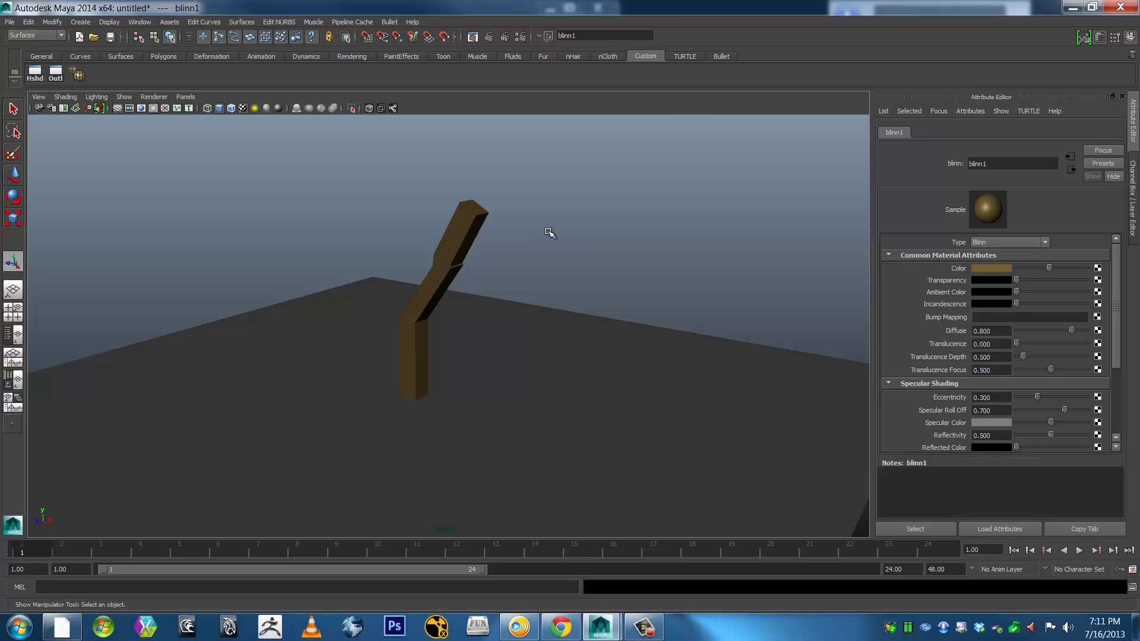
key(ctrl+r)
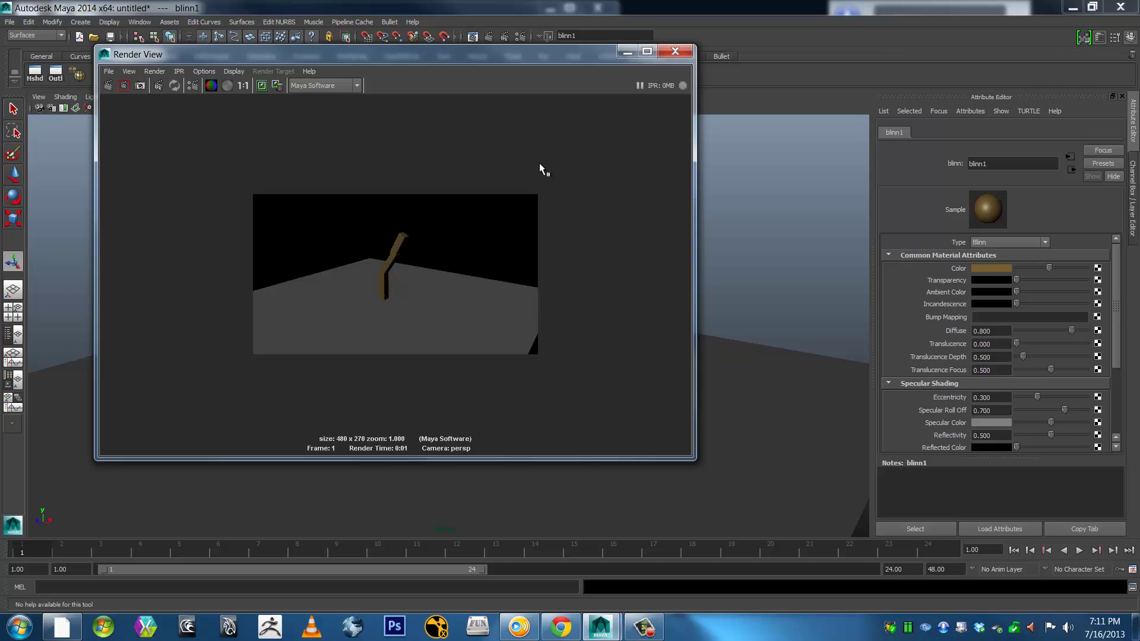
key(alt+F4)
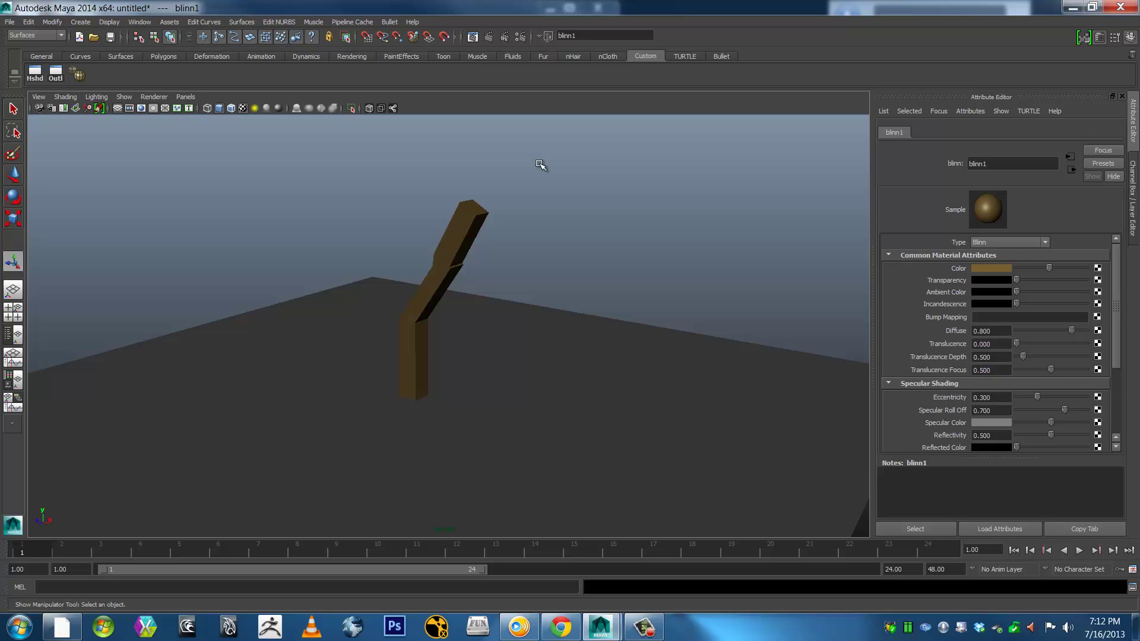
mouse_move(529, 242)
alt+mouse_down()
mouse_move(692, 234)
mouse_move(581, 249)
mouse_move(511, 242)
mouse_move(564, 239)
mouse_move(550, 237)
alt+mouse_up()
scroll(541, 250, up, 3)
scroll(538, 254, down, 1)
mouse_move(580, 256)
alt+mouse_down()
mouse_move(366, 260)
mouse_move(574, 256)
alt+mouse_up()
scroll(560, 257, down, 1)
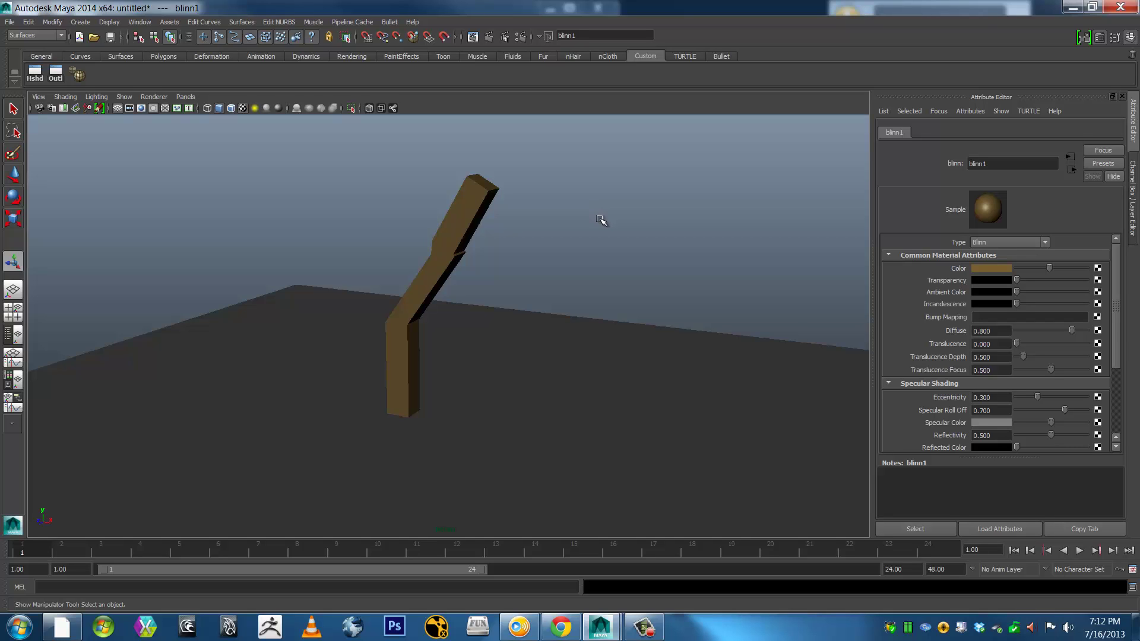
click(601, 221)
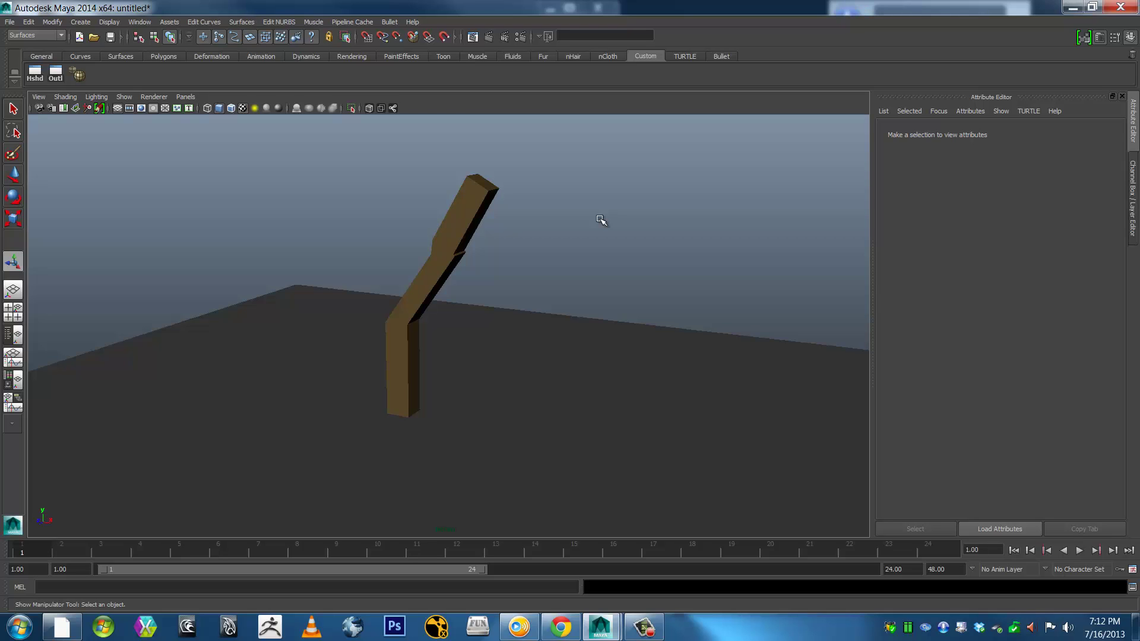
Start a new scene with Ctrl+N, choosing Don't Save for the column scene
key(ctrl+n)
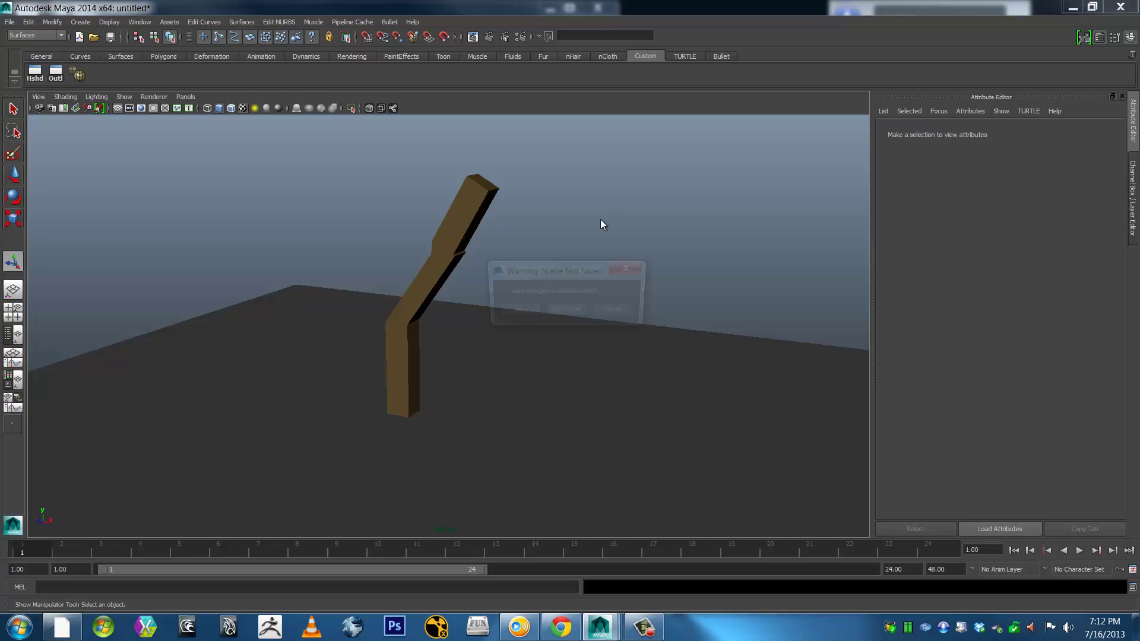
click(566, 312)
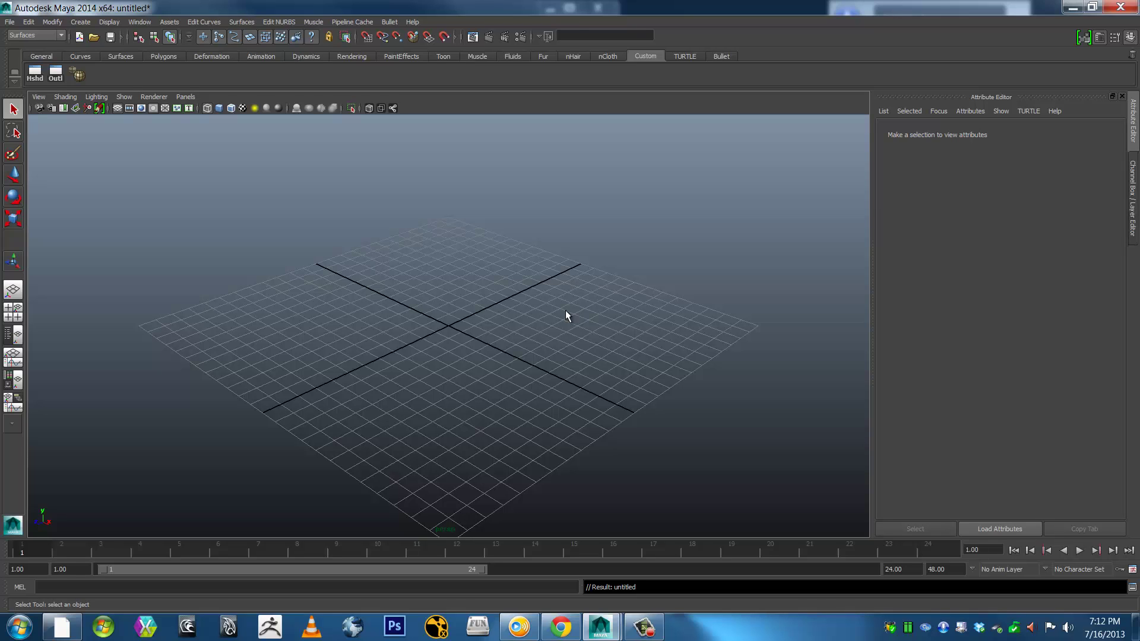
Create a polygon cube and maximize the front view with it shown shaded
key(g)
key(g)
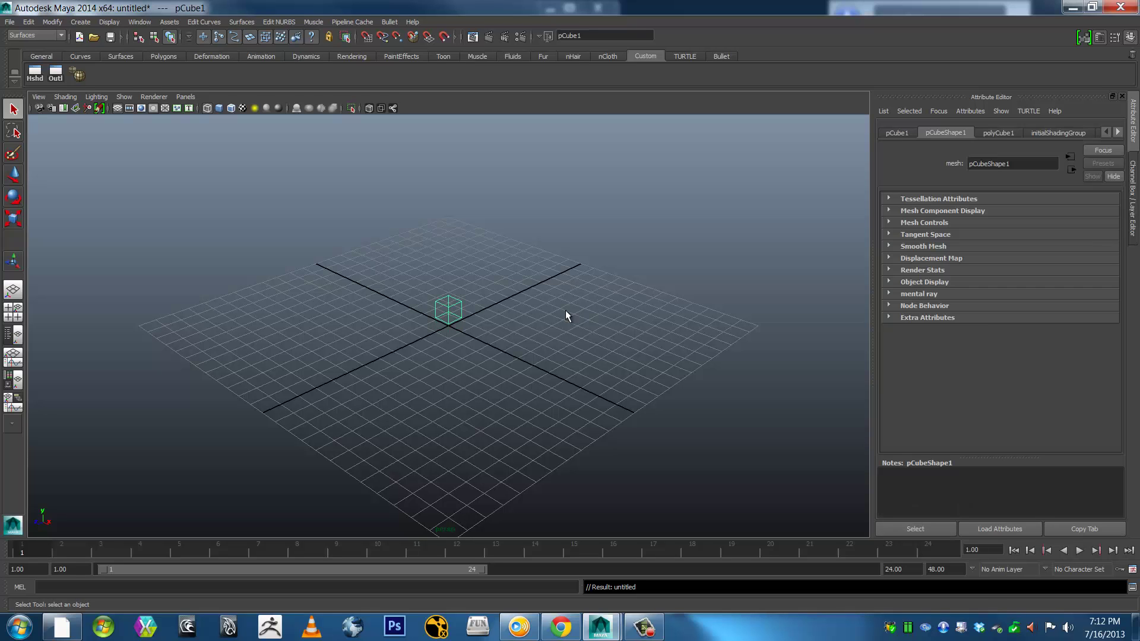
key(6)
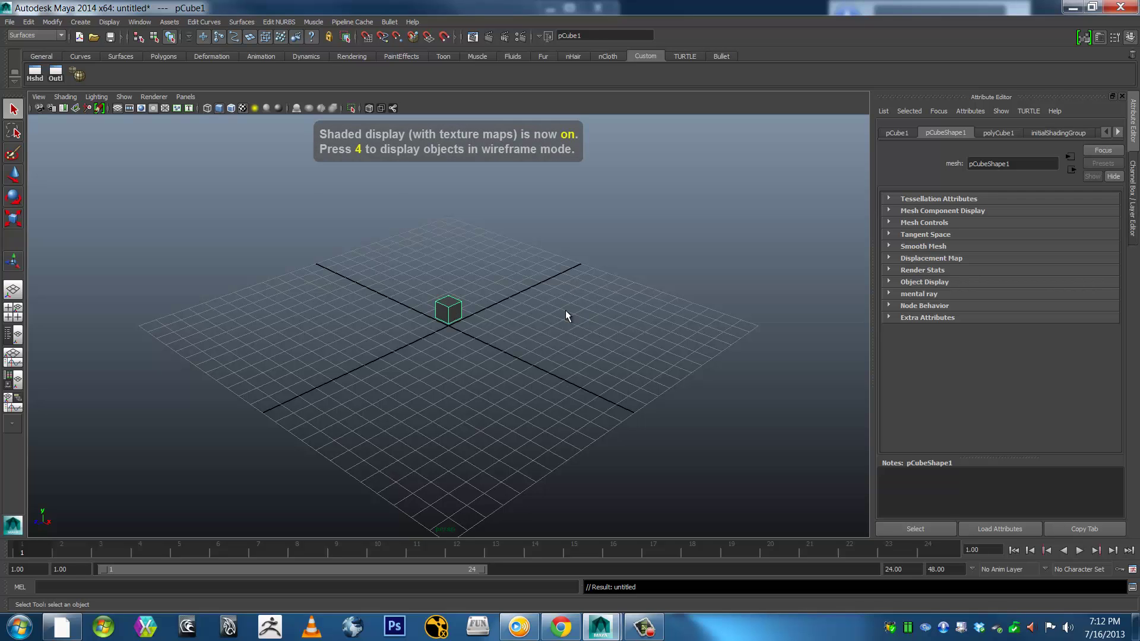
key(space)
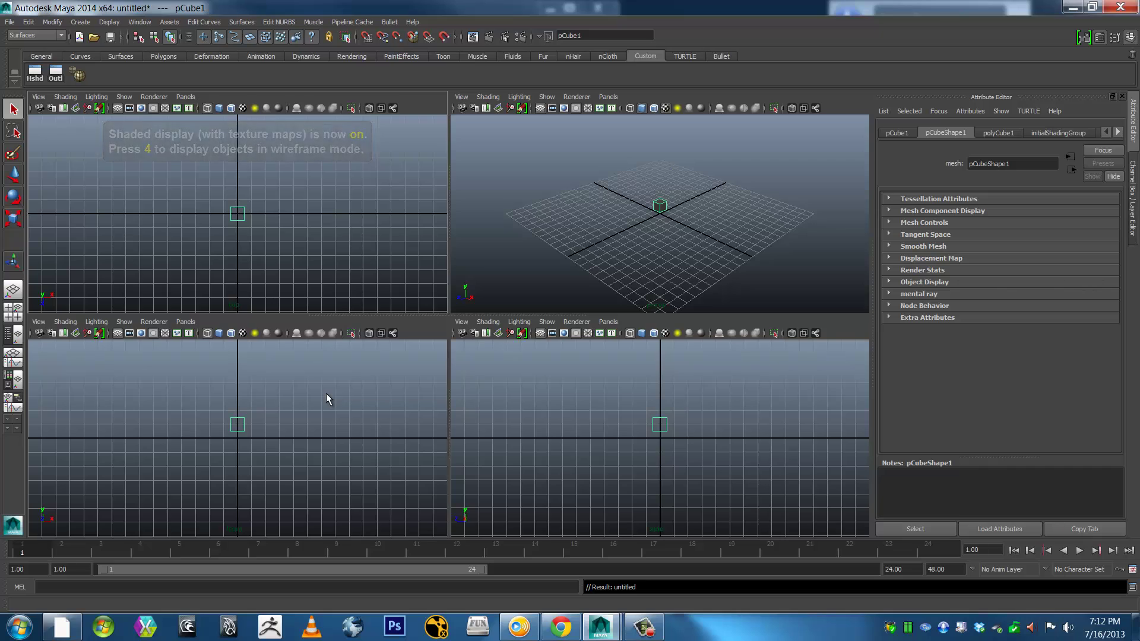
key(space)
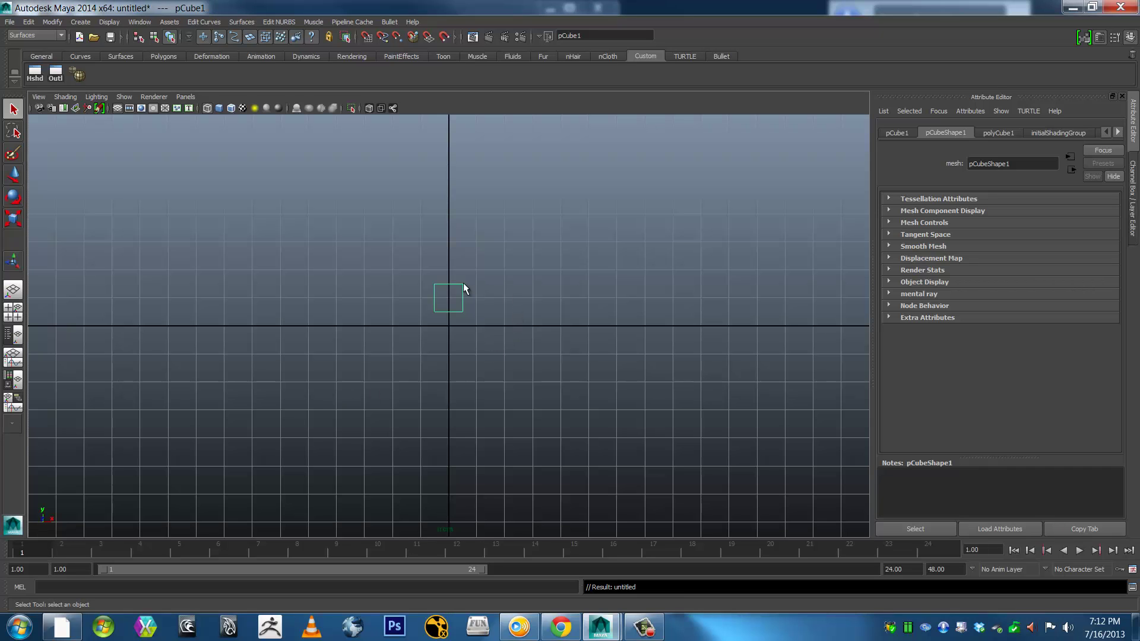
key(6)
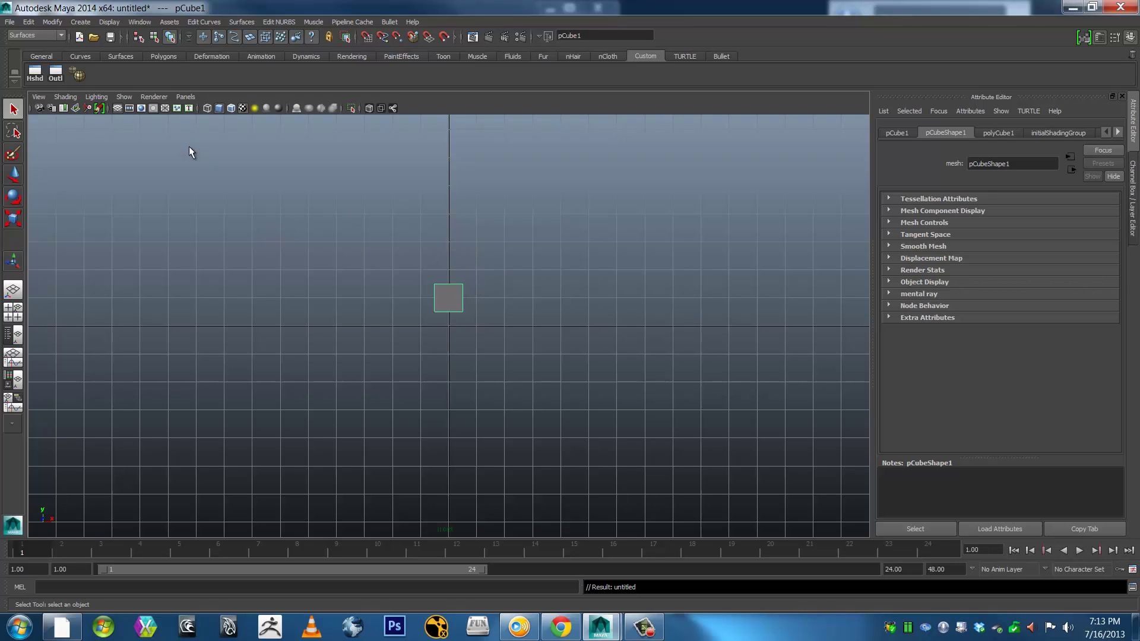
Open the Create menu showing the CV, EP, Bezier and Pencil curve tools
click(82, 22)
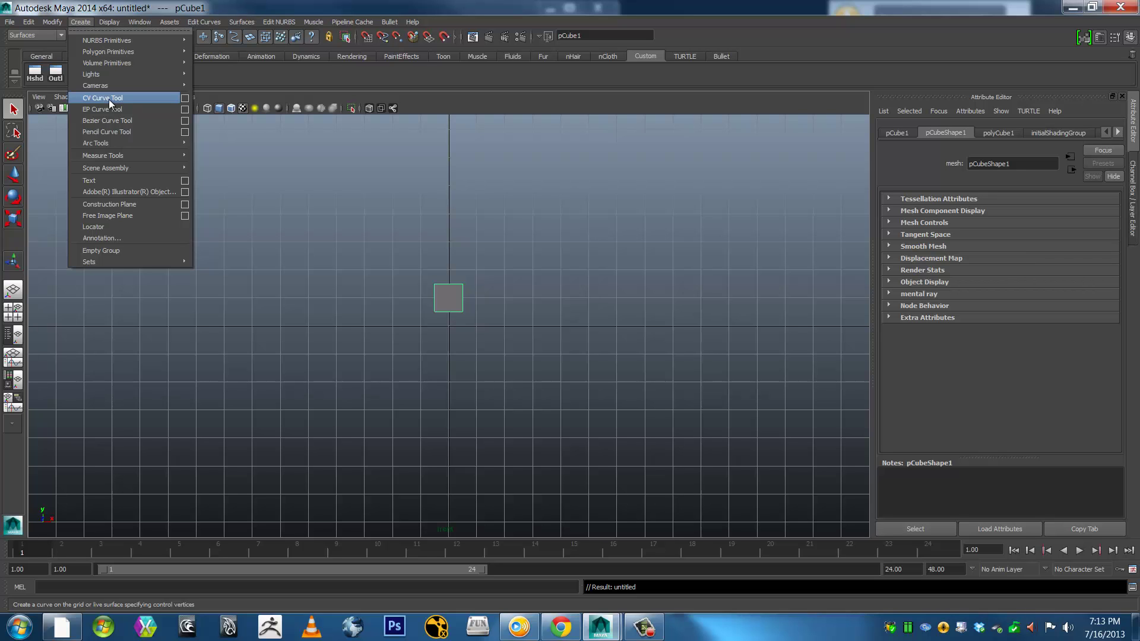
Open the Script Editor, clear its history and open the History options
click(1131, 597)
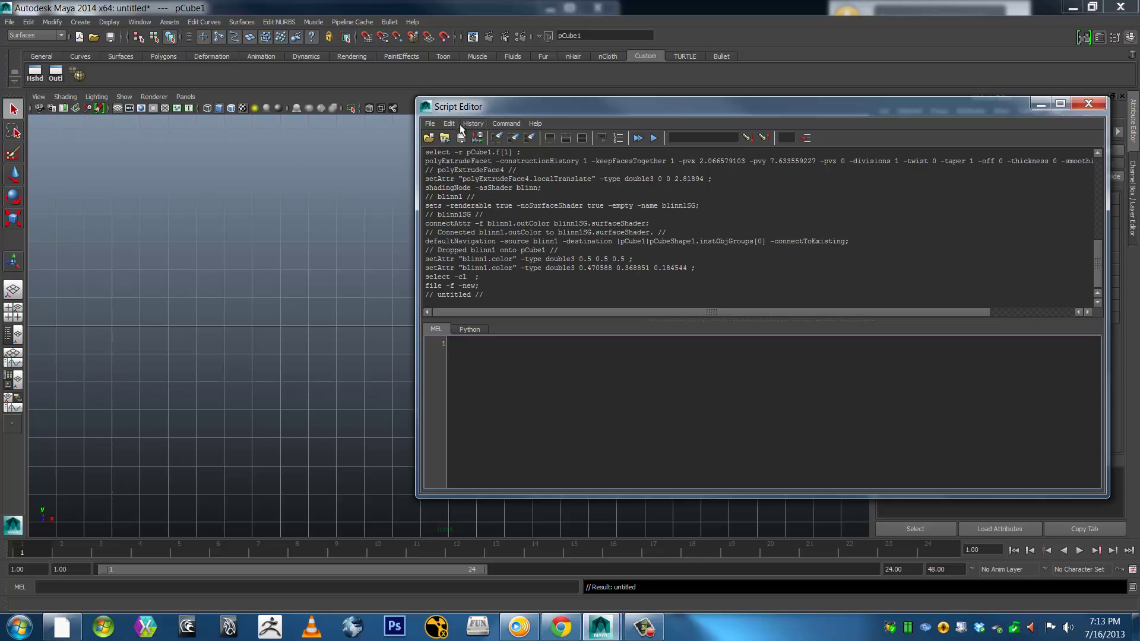
click(450, 125)
click(475, 259)
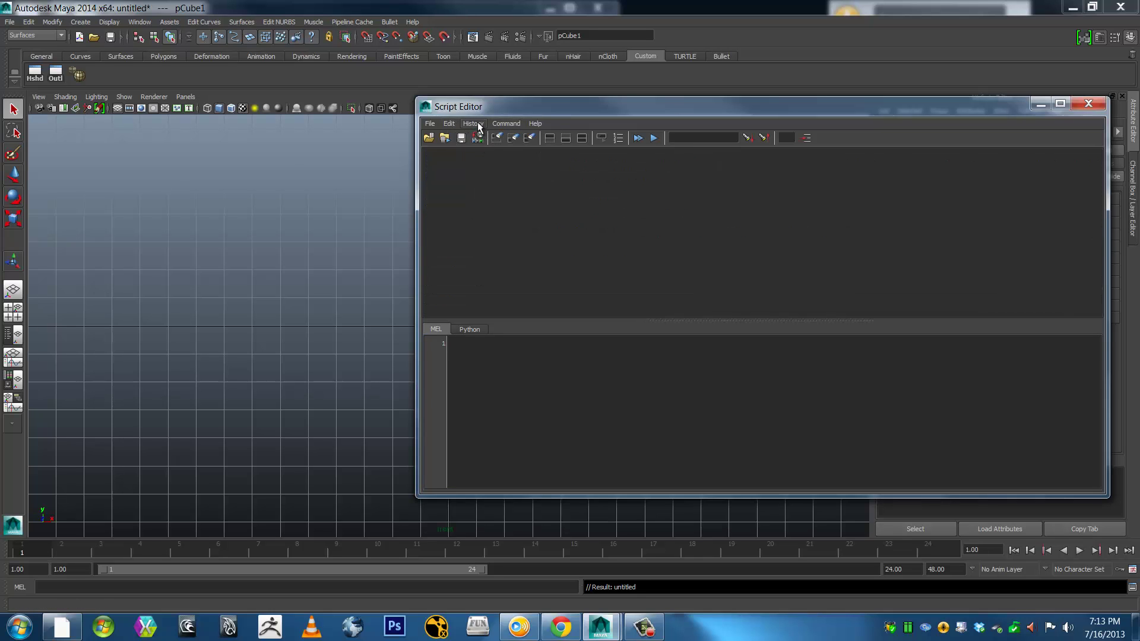
click(479, 123)
click(489, 153)
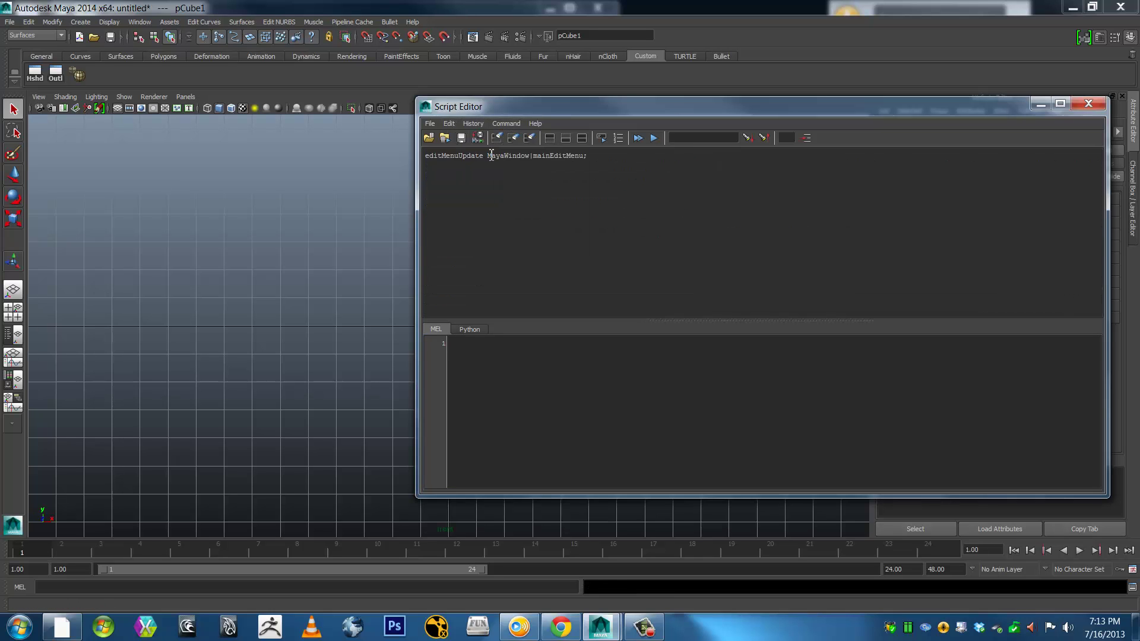
Run Create > CV Curve Tool with Echo All Commands on and select the CVCurveTool; line
click(80, 22)
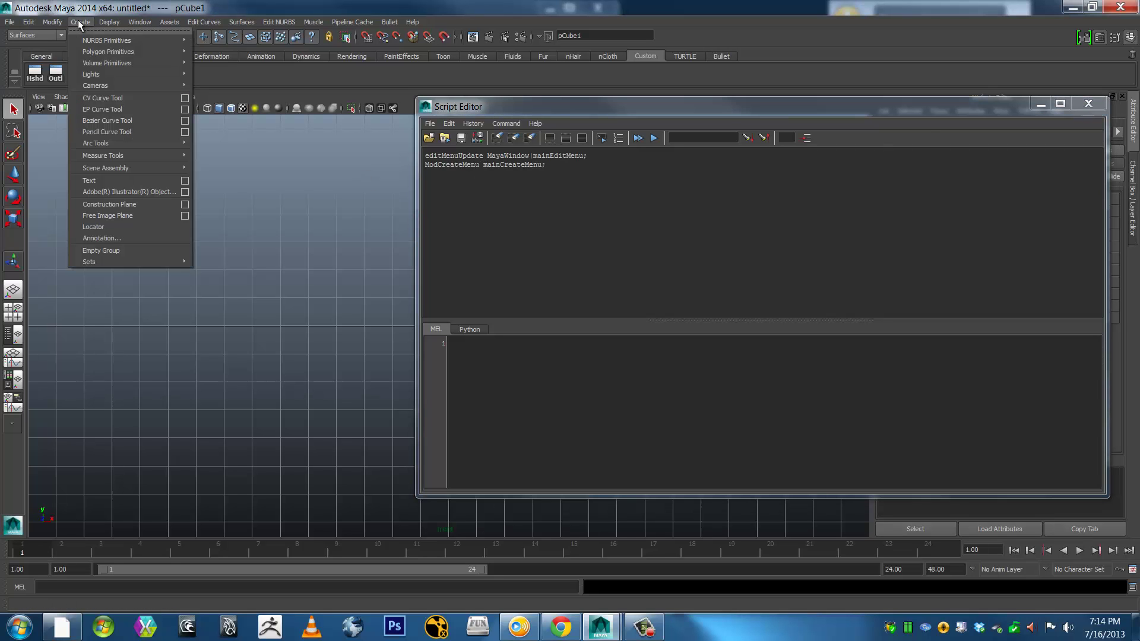
click(99, 98)
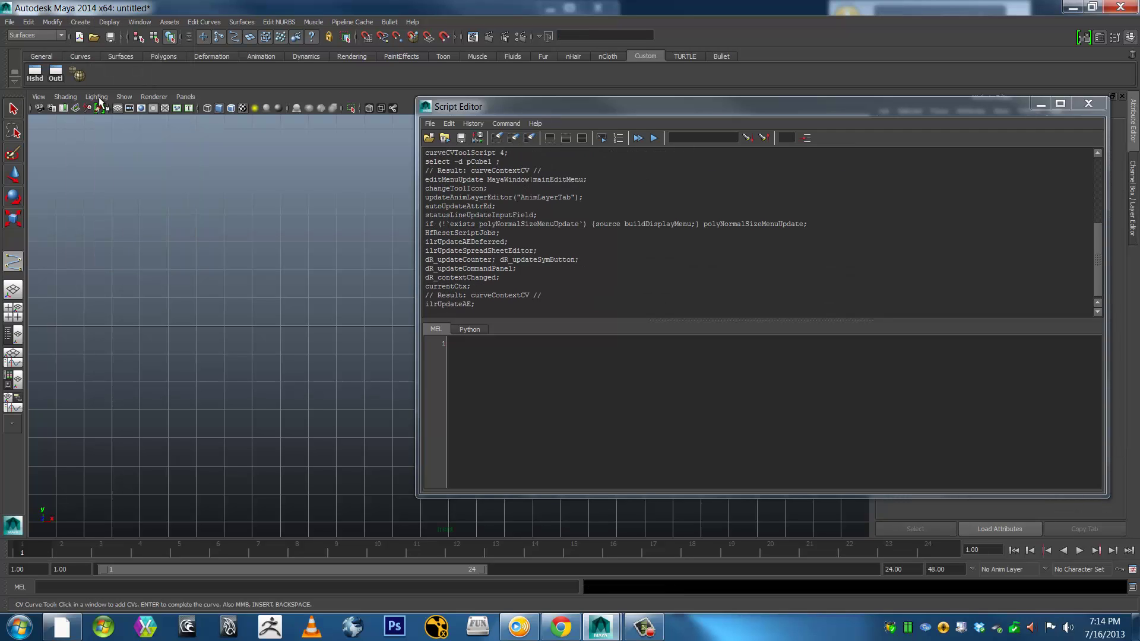
click(473, 123)
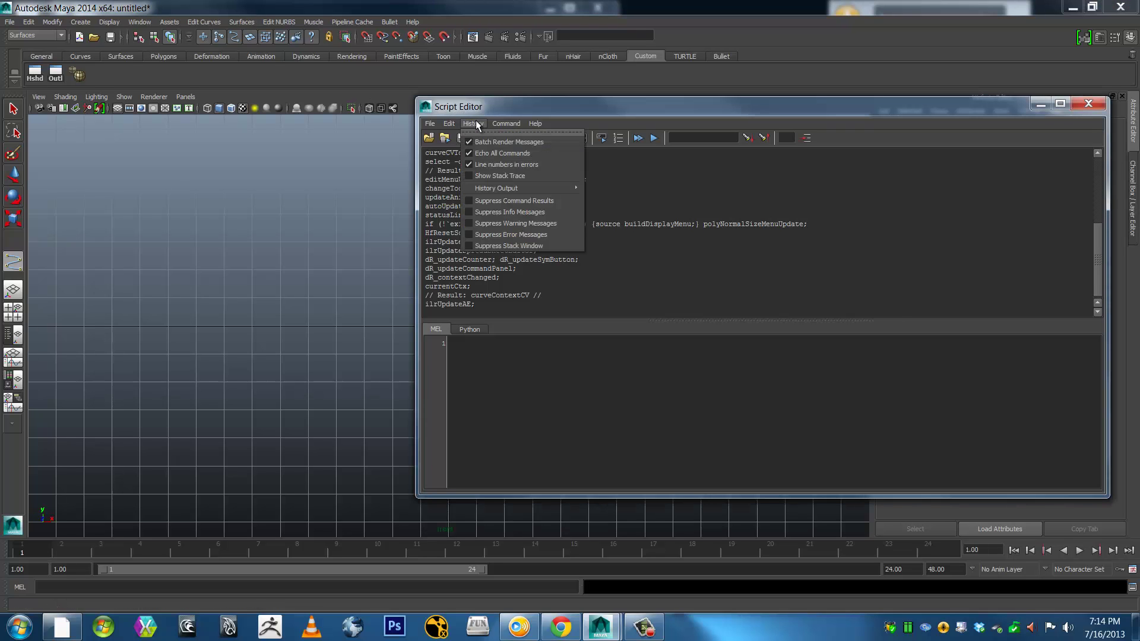
click(493, 153)
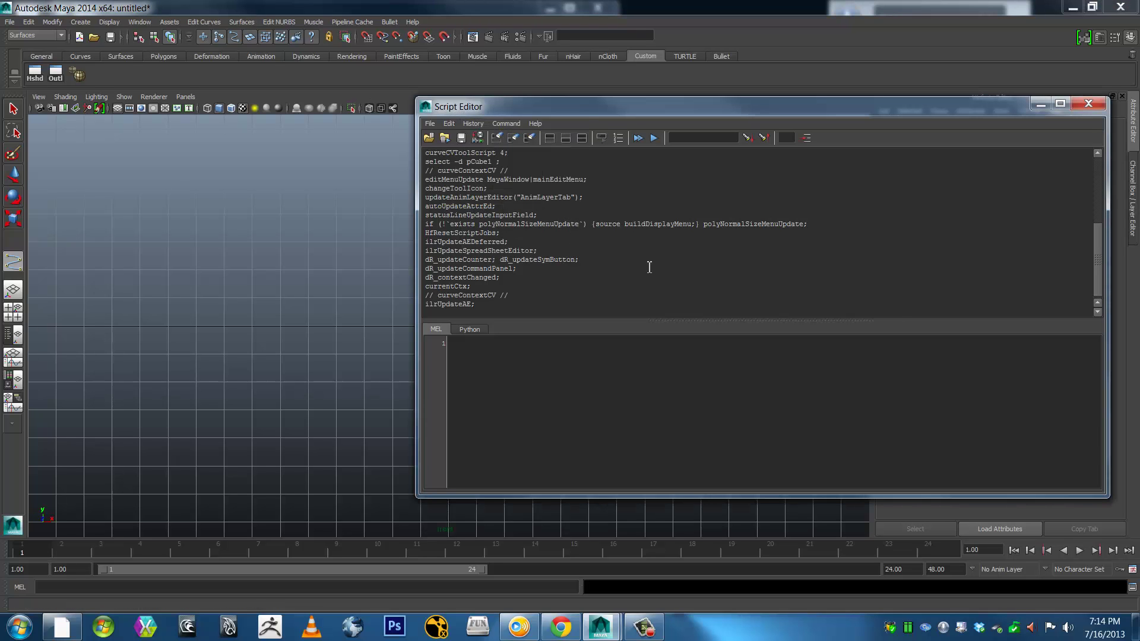
drag(1095, 265, 1102, 233)
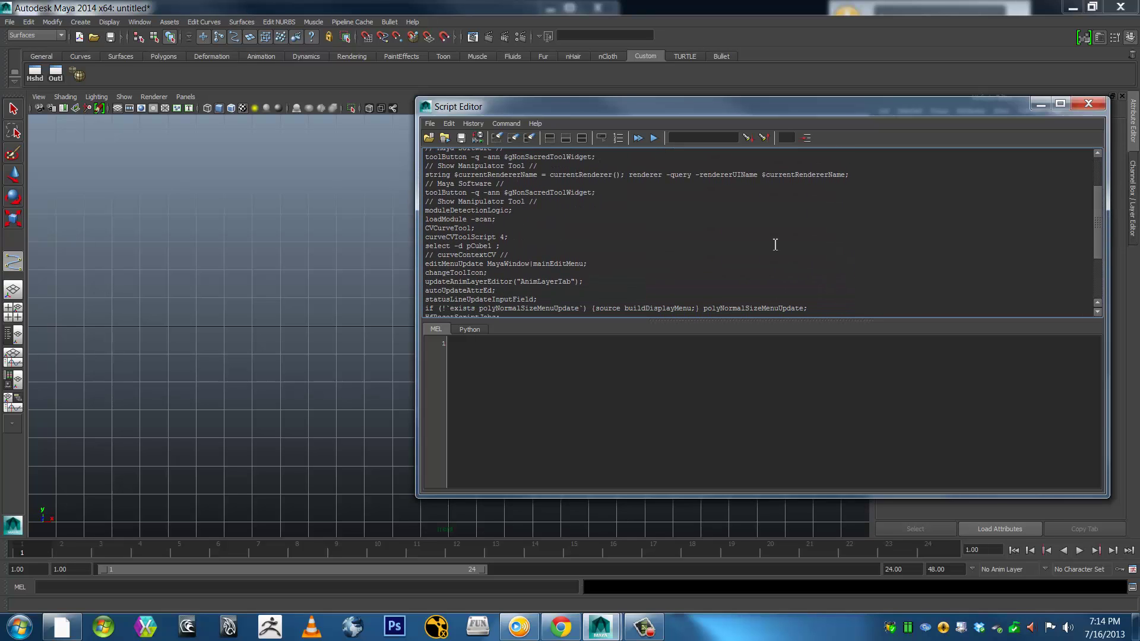
drag(476, 228, 425, 230)
Add CV Curve Tool to the Custom shelf via Ctrl+Shift-click in the Create menu
click(1089, 104)
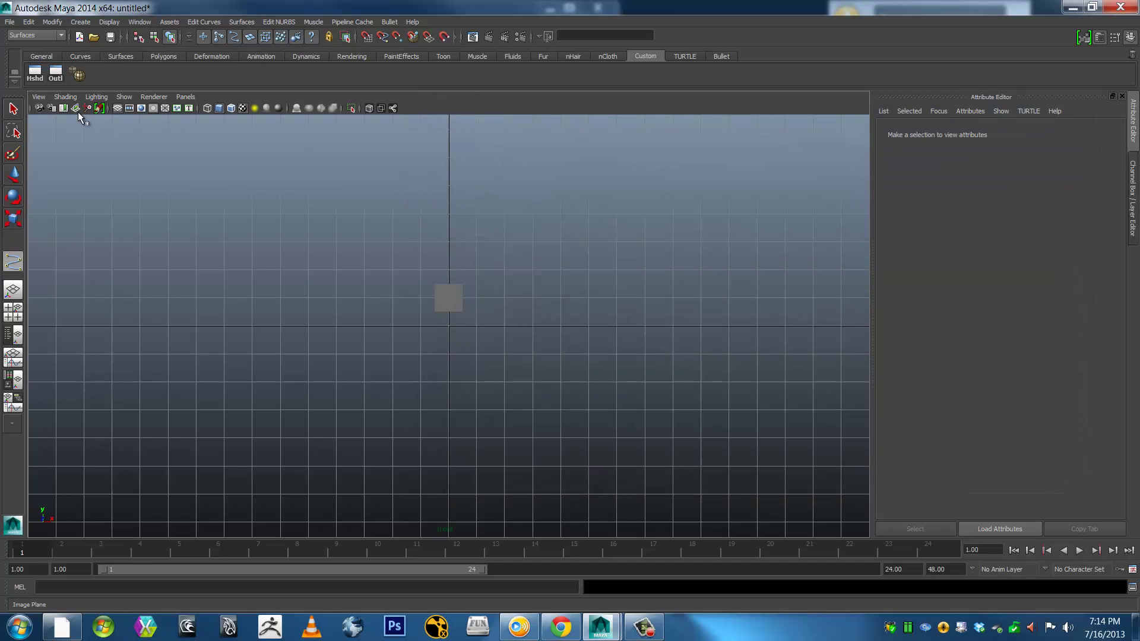
click(83, 22)
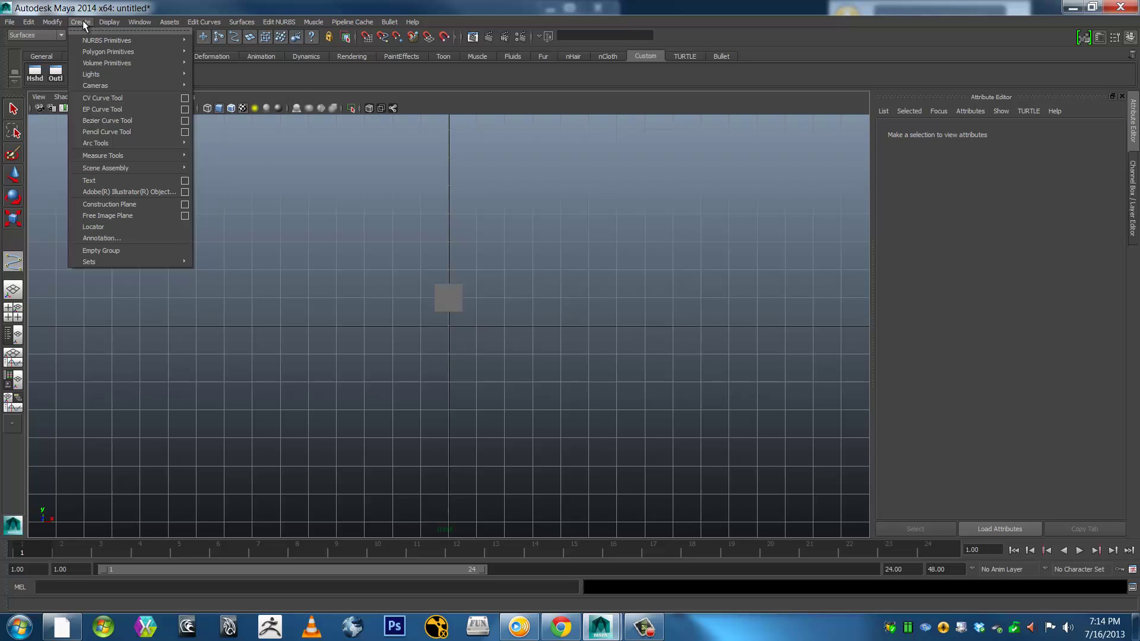
click(83, 22)
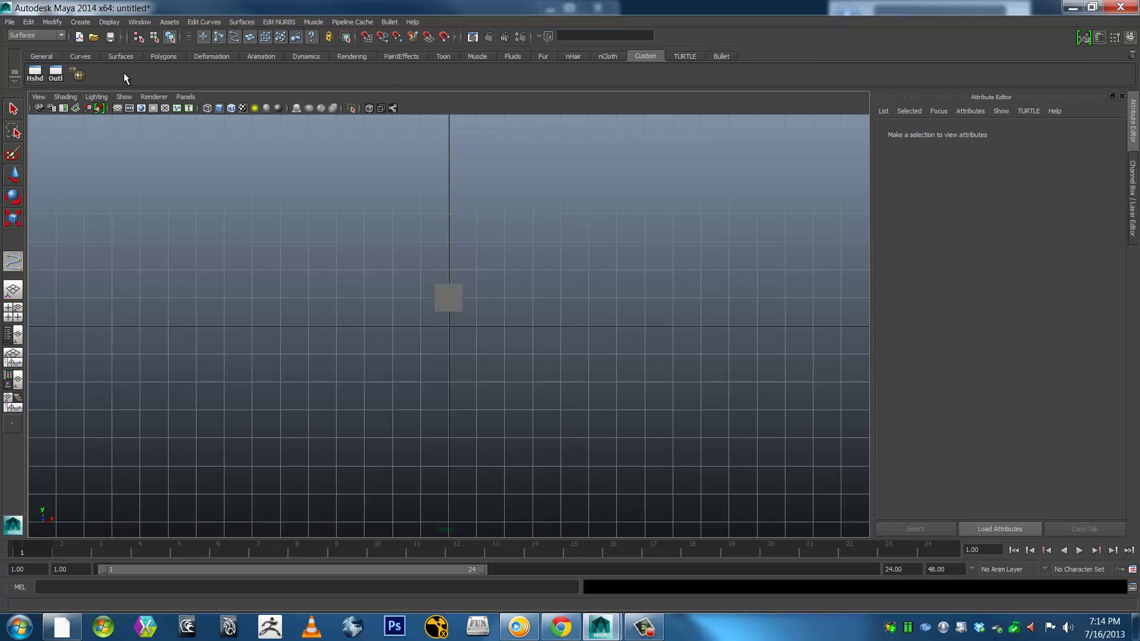
click(82, 23)
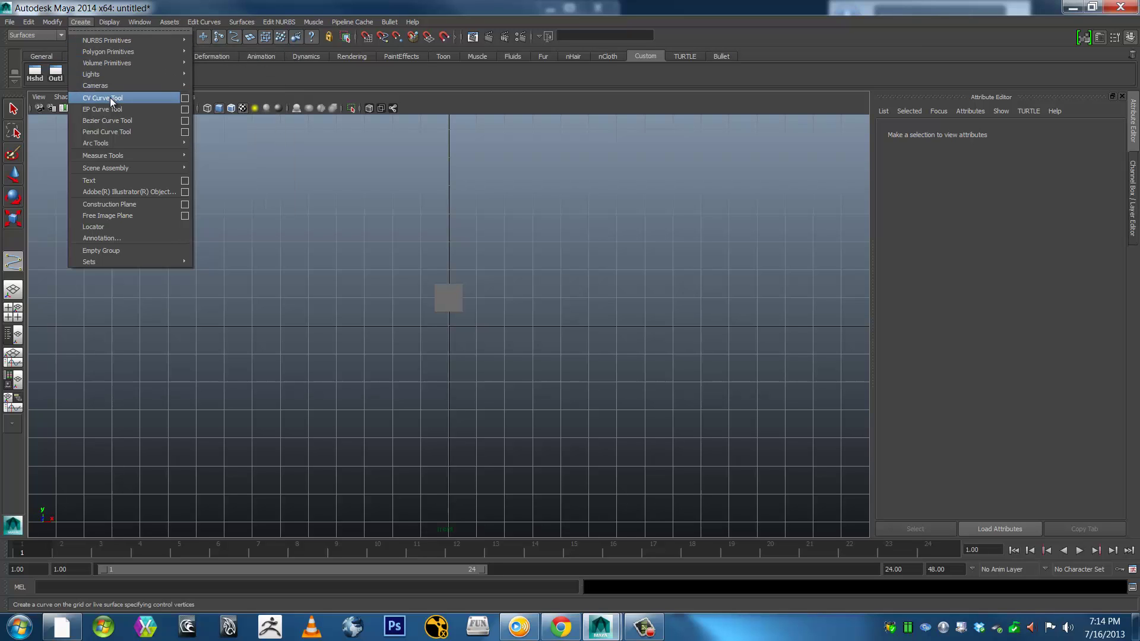
click(267, 75)
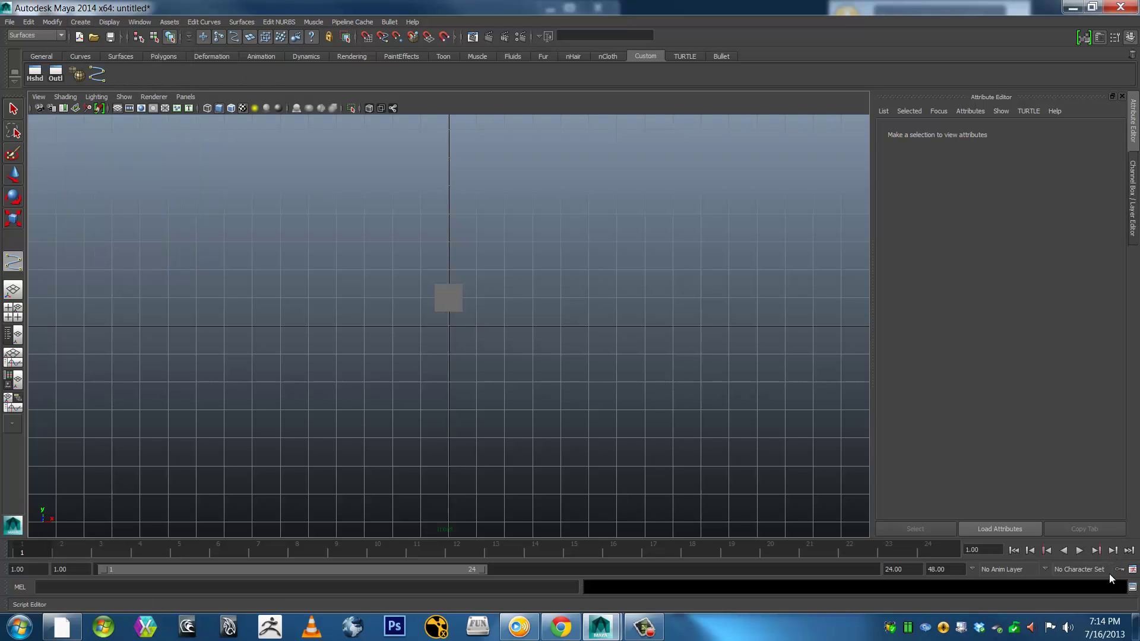
click(1129, 588)
Clear the history, run the new shelf curve icon and confirm it logs CVCurveTool;
click(472, 124)
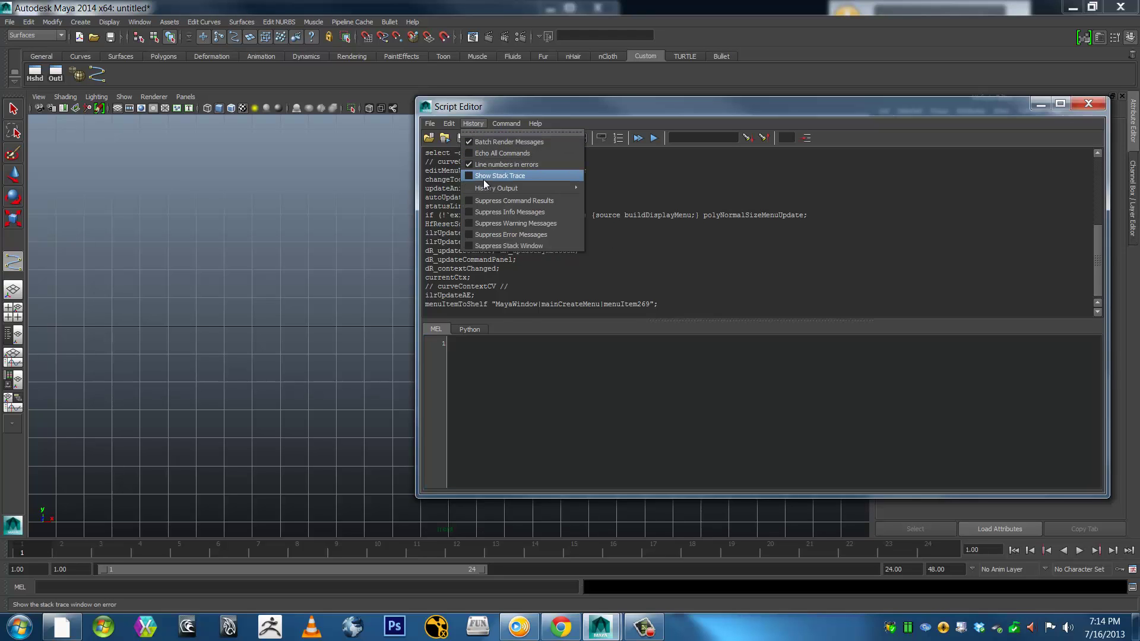
mouse_move(449, 123)
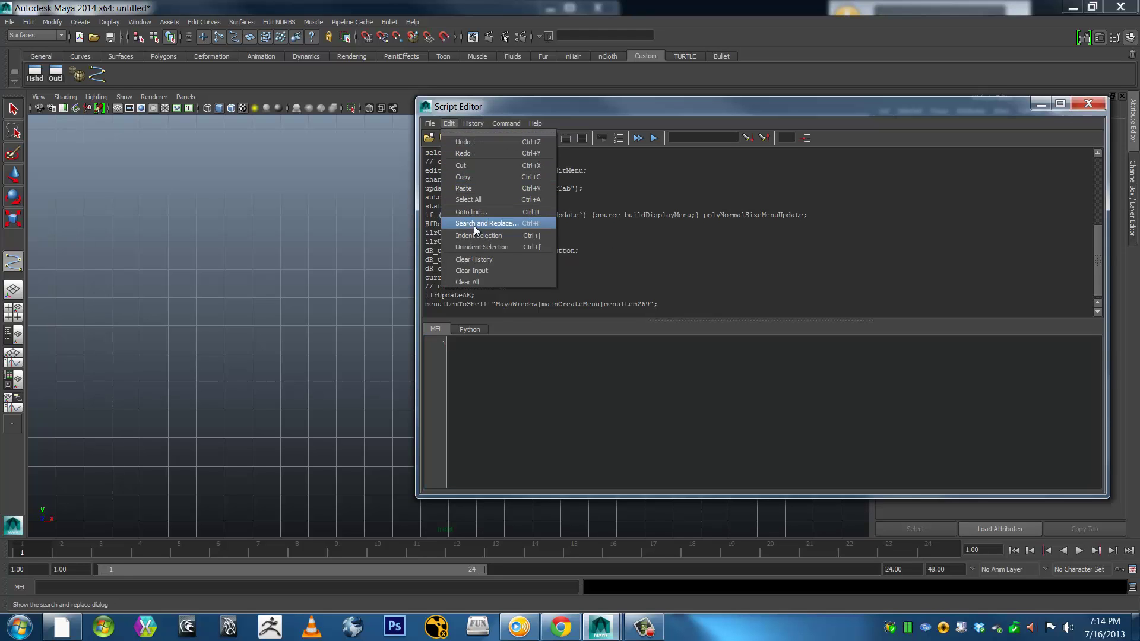
click(474, 259)
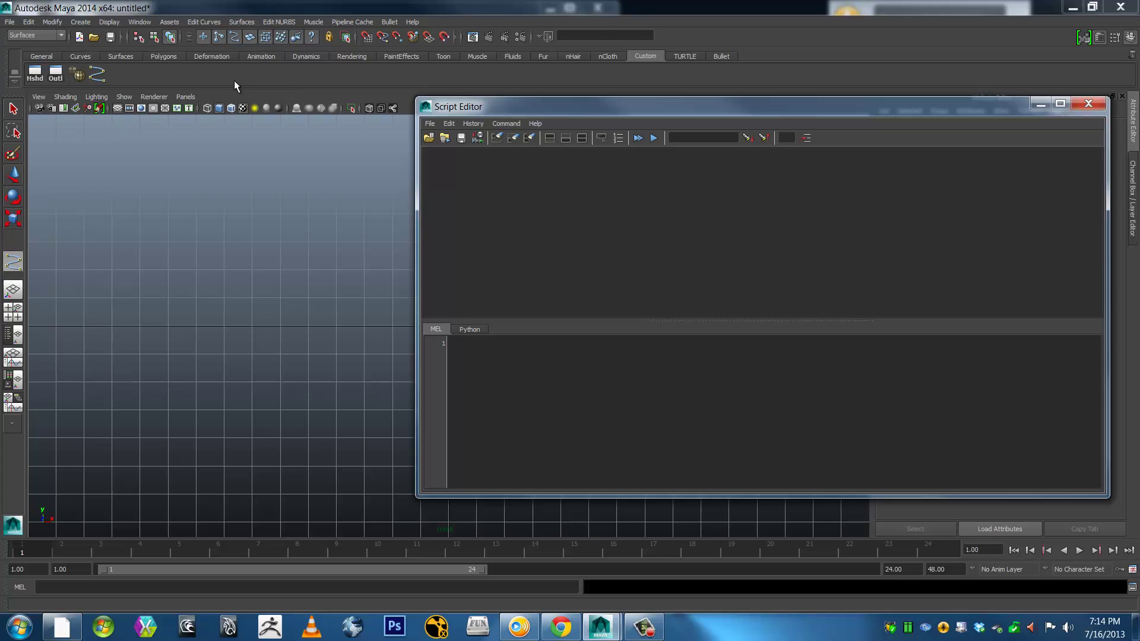
click(97, 73)
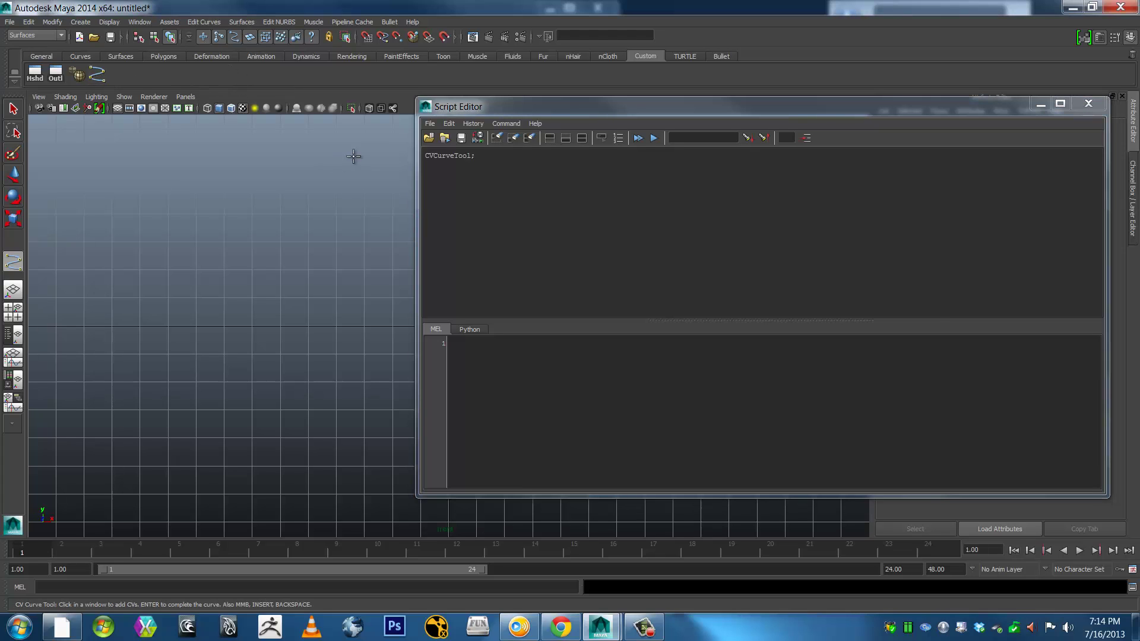
triple_click(485, 155)
key(ctrl+c)
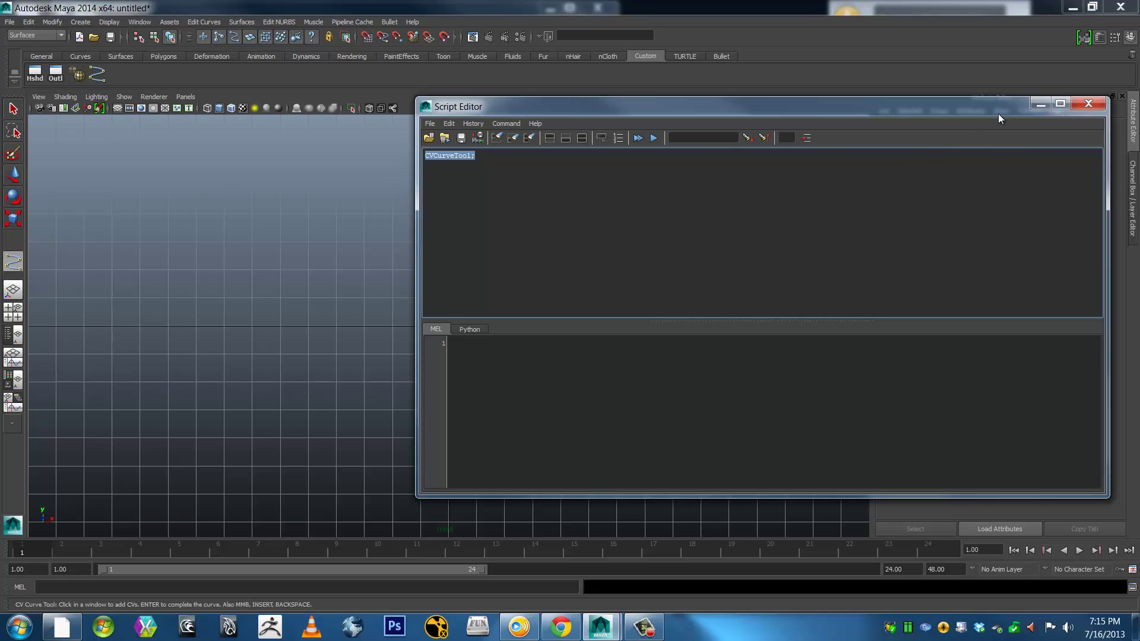
click(1088, 104)
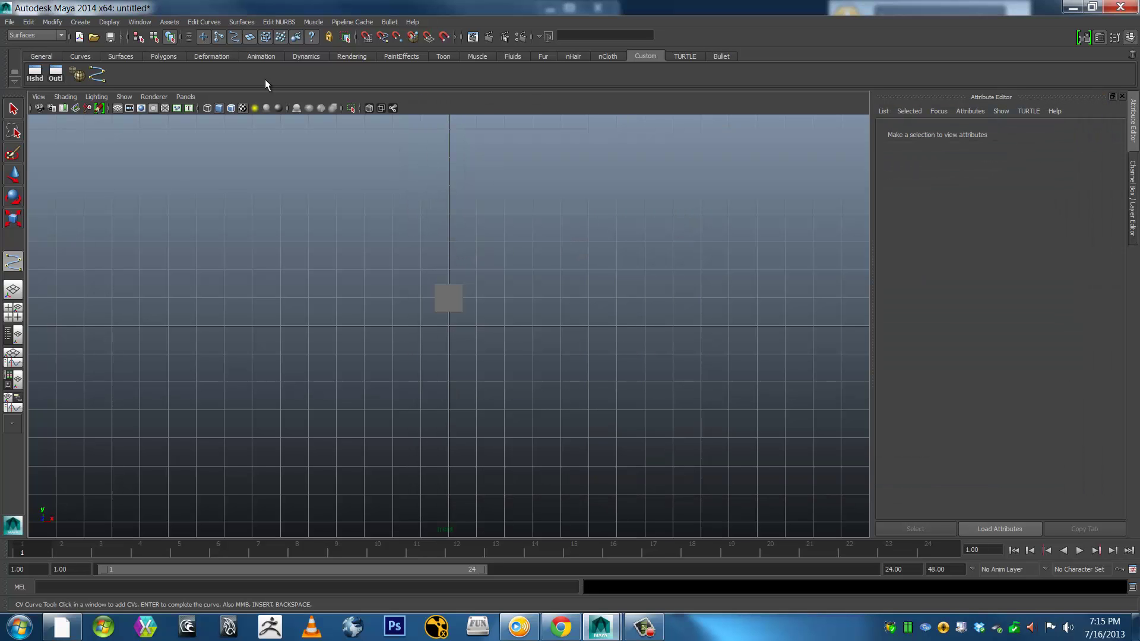
Open the Hotkey Editor from Settings/Preferences and display the User category's custom commands
click(139, 22)
mouse_move(199, 88)
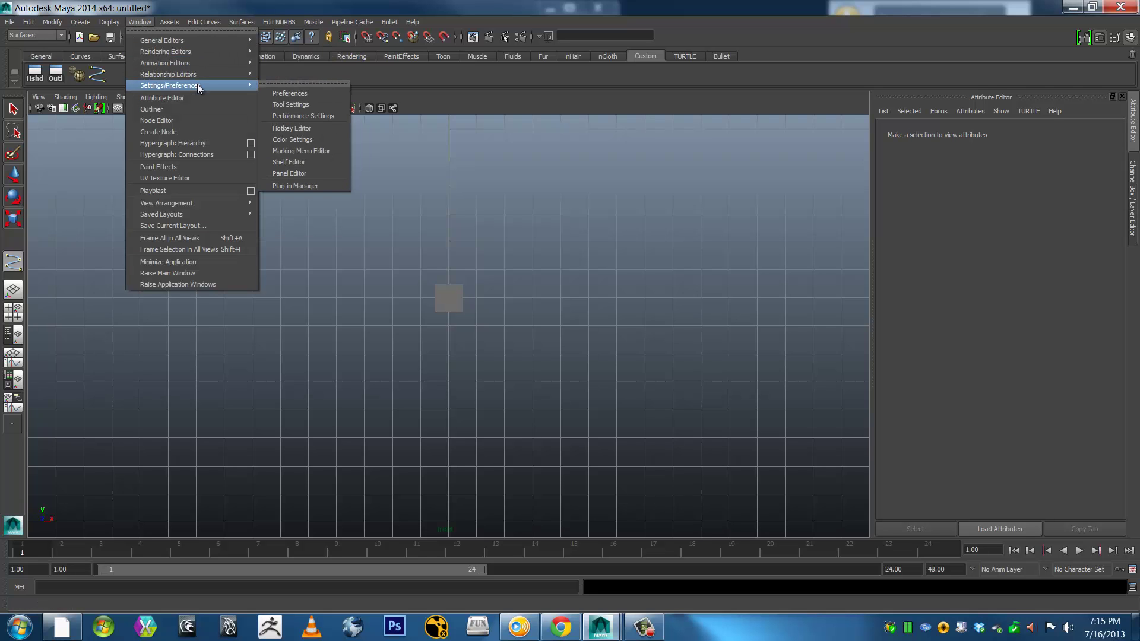
click(292, 129)
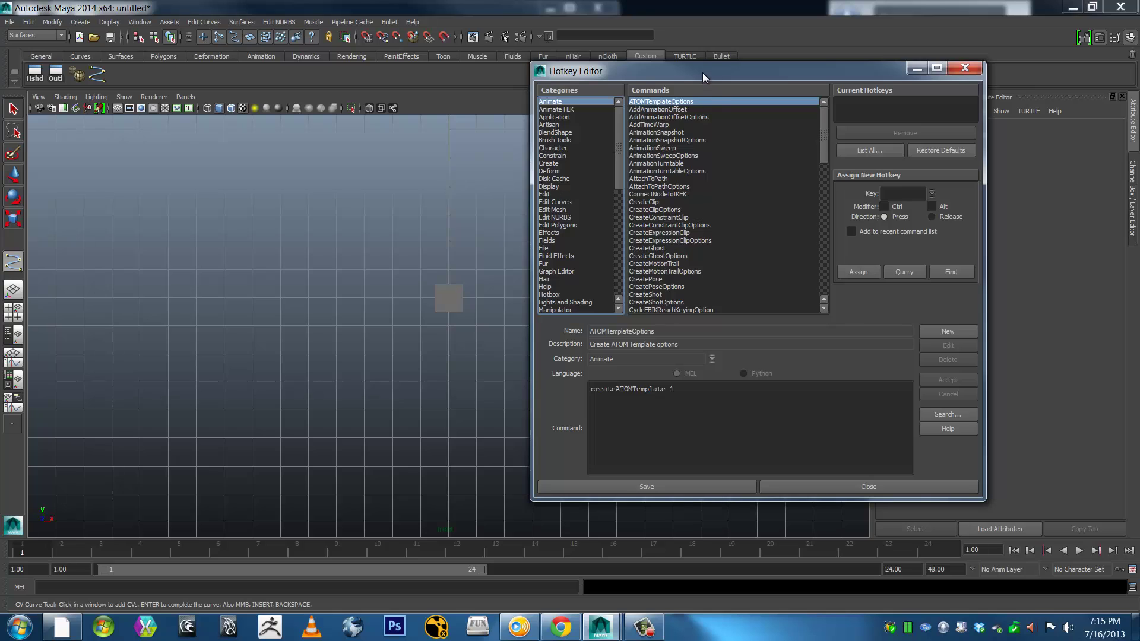
drag(703, 73, 675, 58)
drag(593, 148, 591, 273)
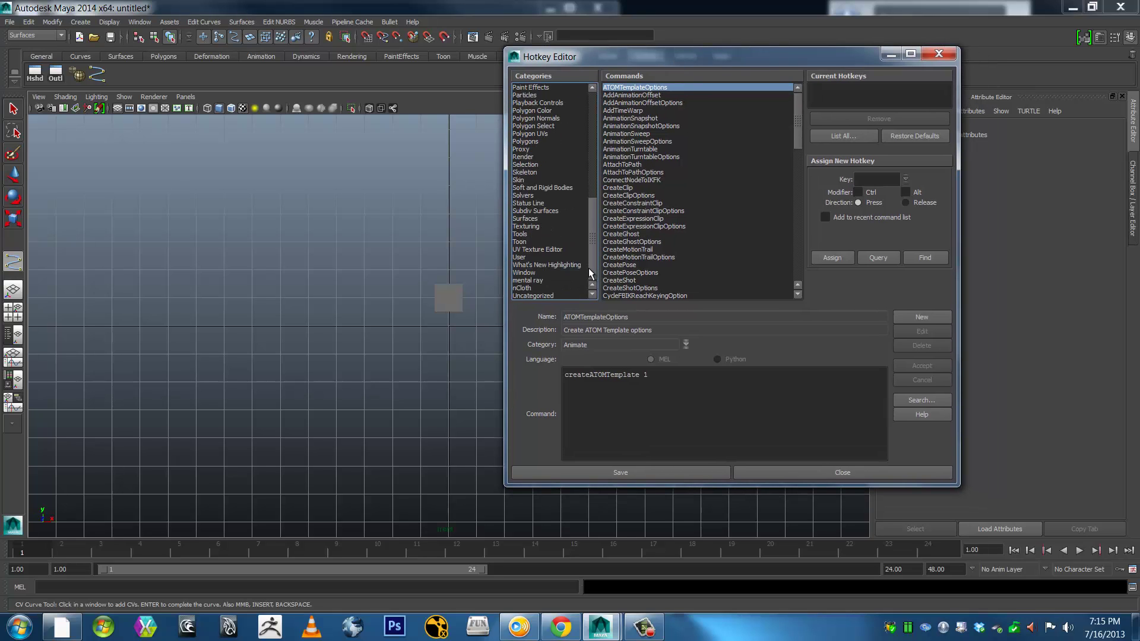
click(519, 257)
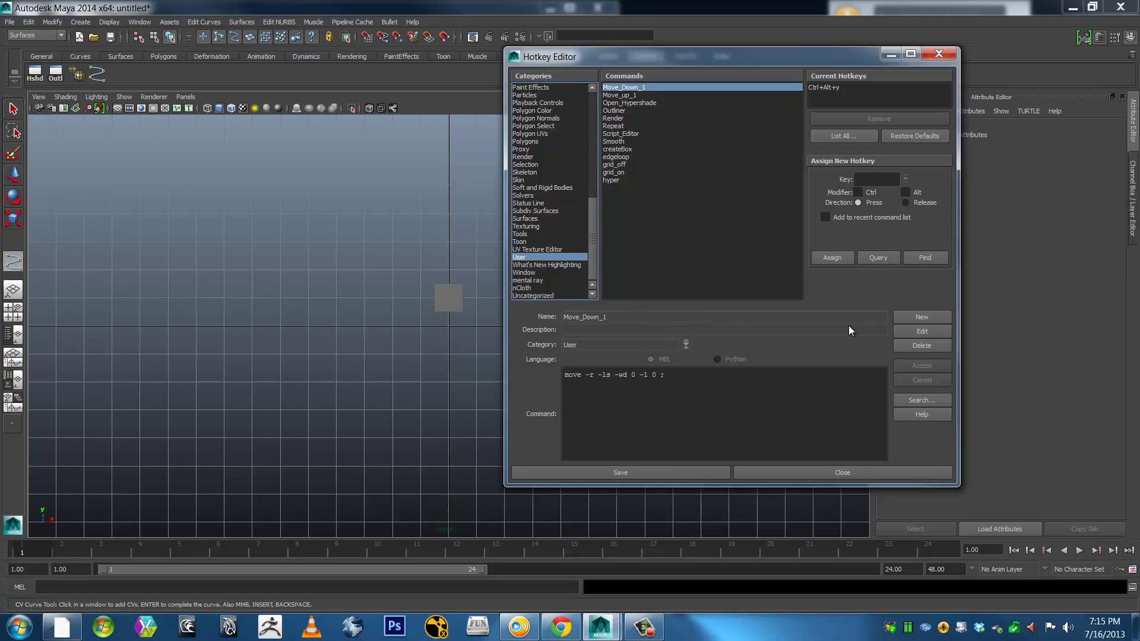
Add a User command cvCurveTool, described 'creat cv curve', whose command is CVCurveTool;
click(909, 316)
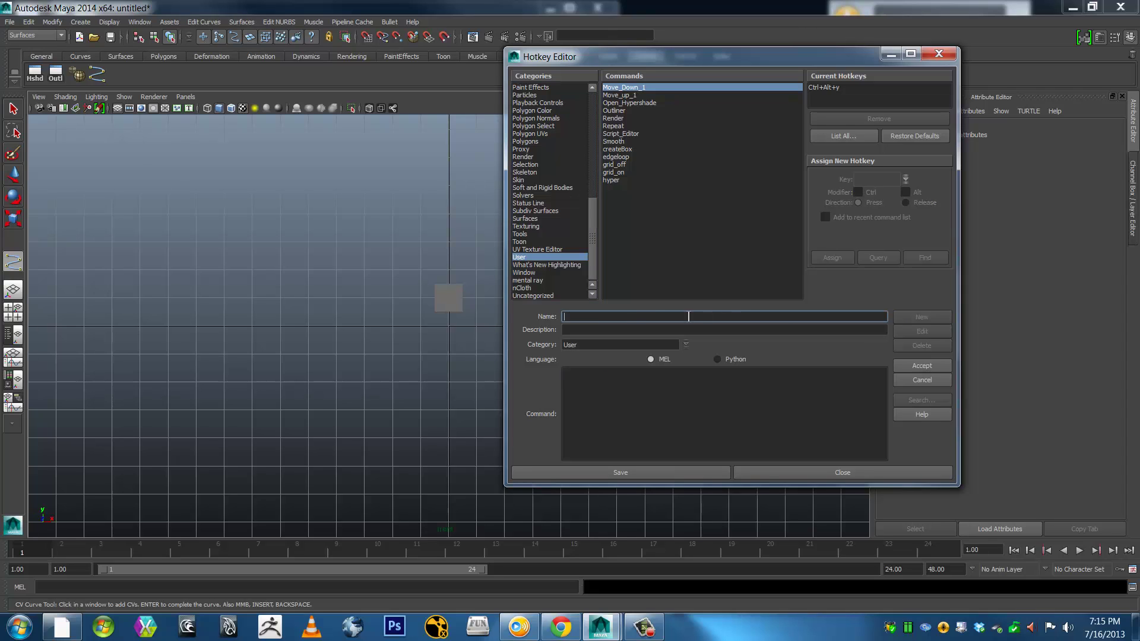
text(cvCurveTool)
click(601, 329)
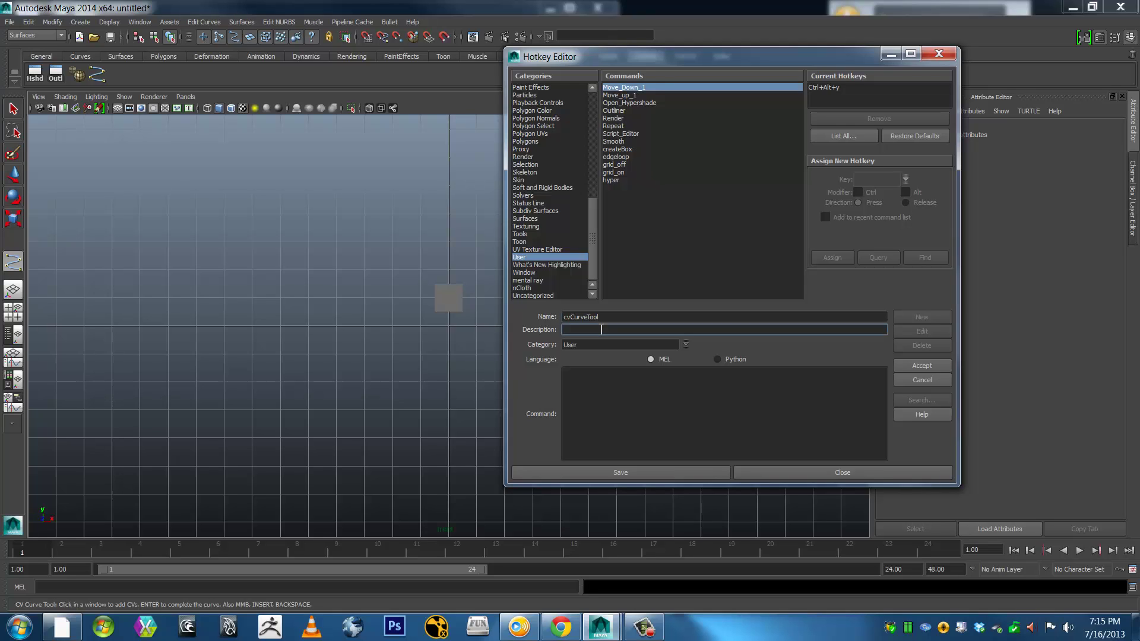
text(c)
text(ree)
text(at)
text( cv curve)
click(657, 382)
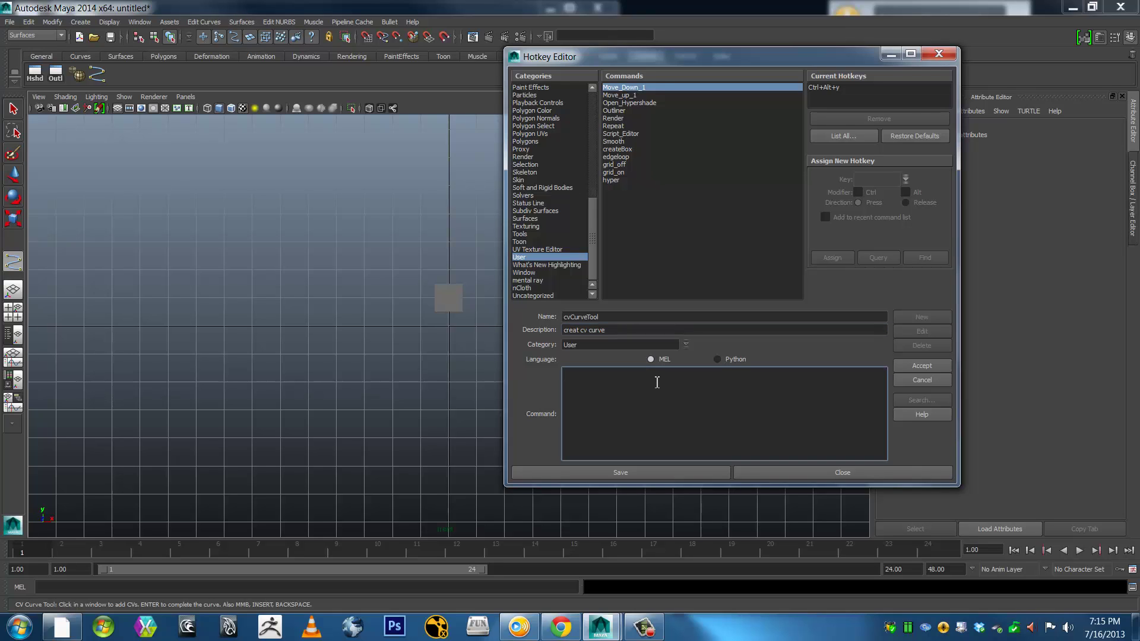
key(ctrl+v)
click(903, 365)
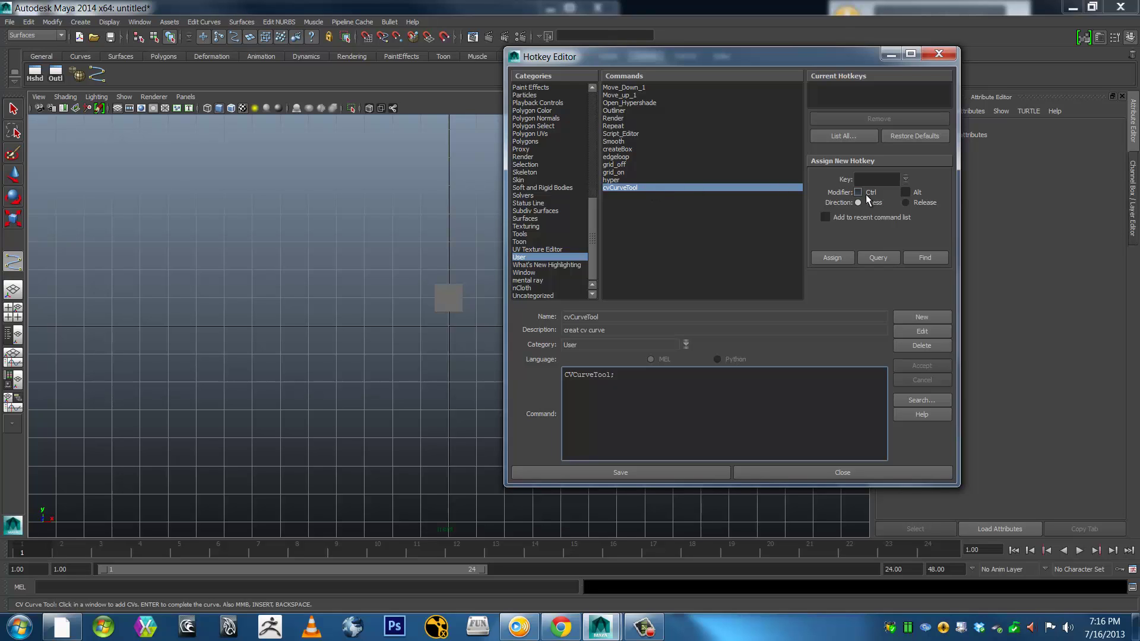
Bind Ctrl+Alt+a to cvCurveTool after checking it is free, then close the Hotkey Editor
click(905, 192)
click(877, 178)
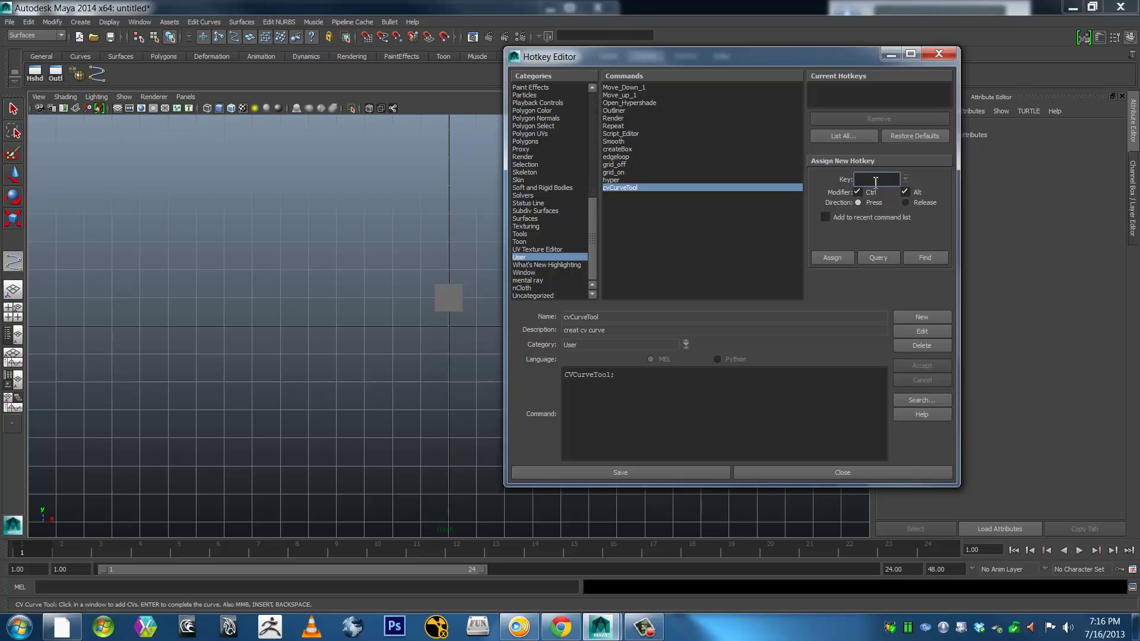
text(a)
click(881, 256)
click(826, 257)
click(940, 53)
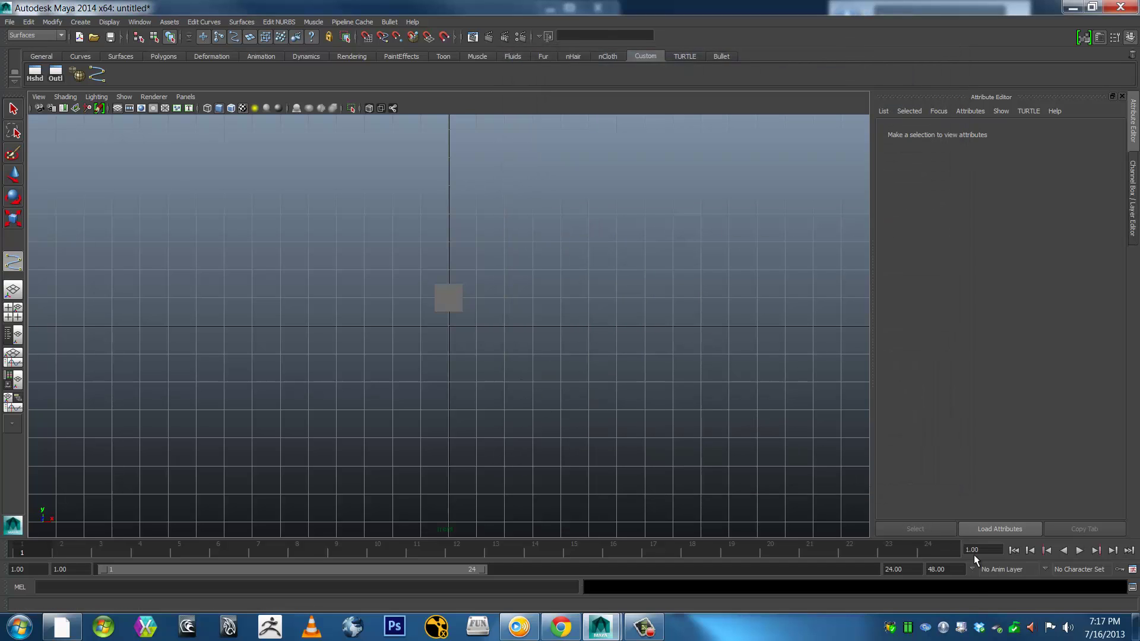
Start a New Speech Macro from the Speech Macros tray icon menu
right_click(926, 630)
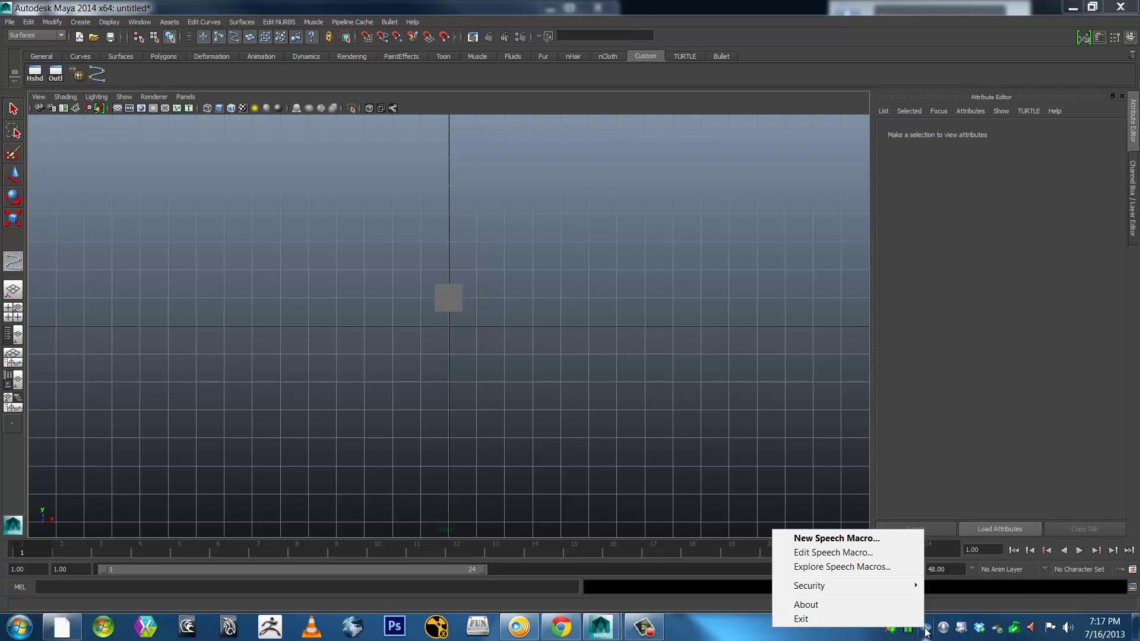
click(813, 539)
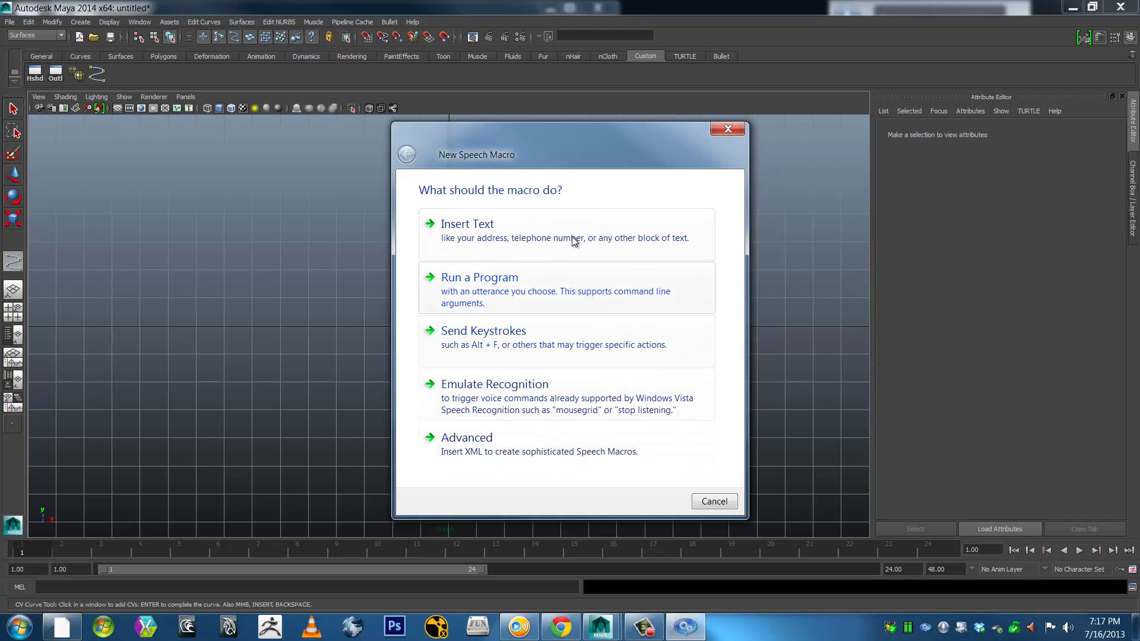
Make the macro send keystrokes and set its spoken phrase to 'create curve'
click(467, 334)
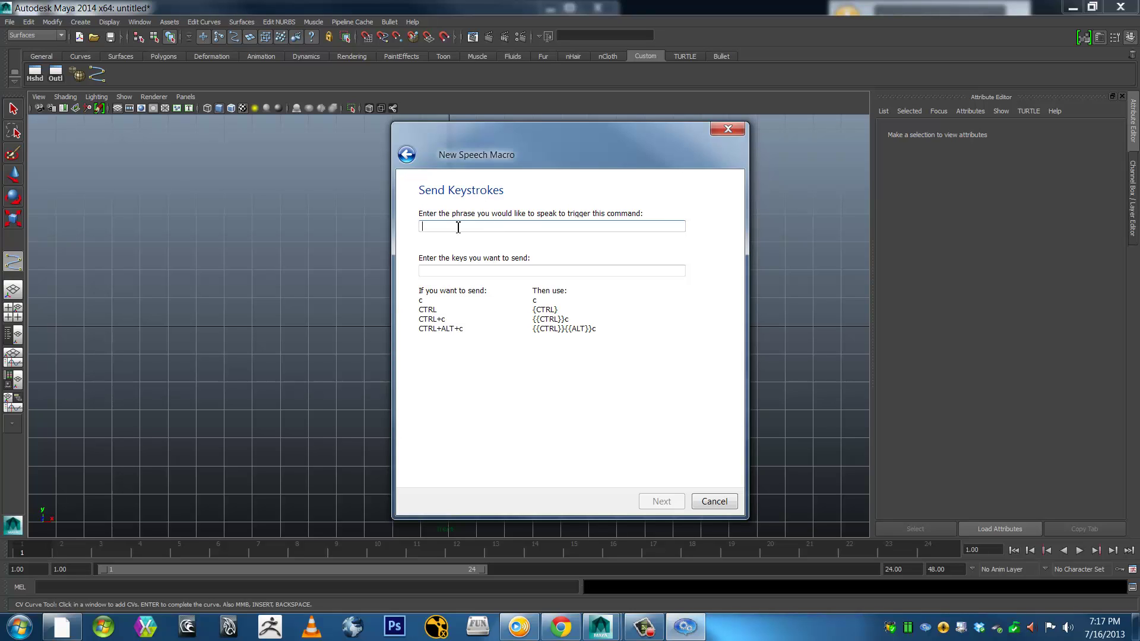
text(reate cuvr)
key(BackSpace)
key(BackSpace)
text(r)
click(457, 270)
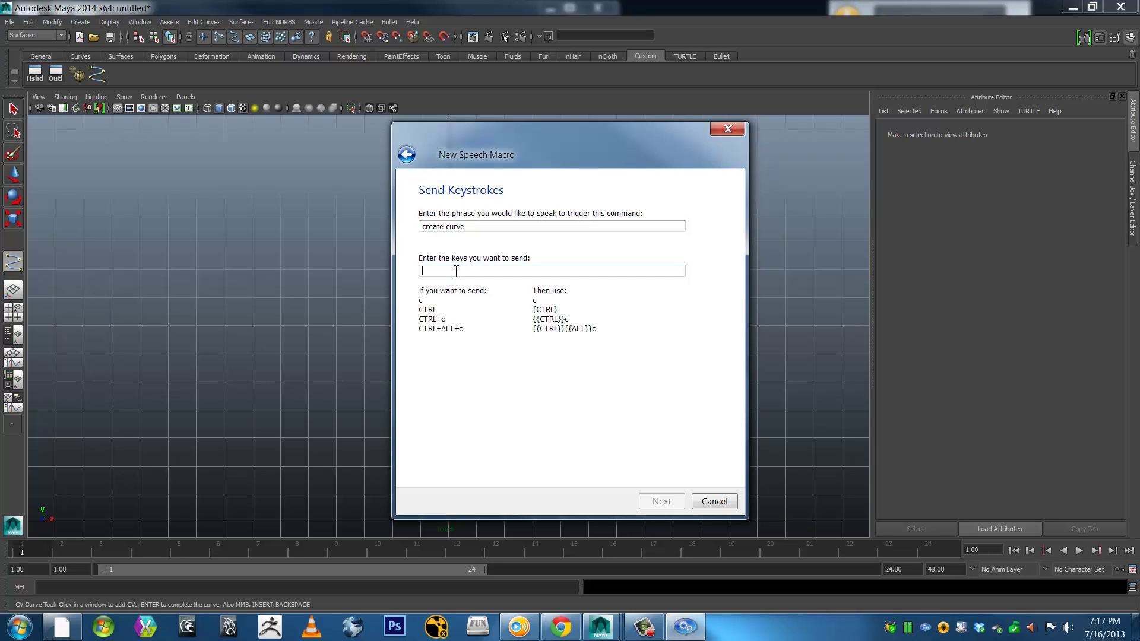
Set the keystrokes to {{CTRL}}{{ALT}}a and save the macro as create curve.WSRMac
text({{CTO)
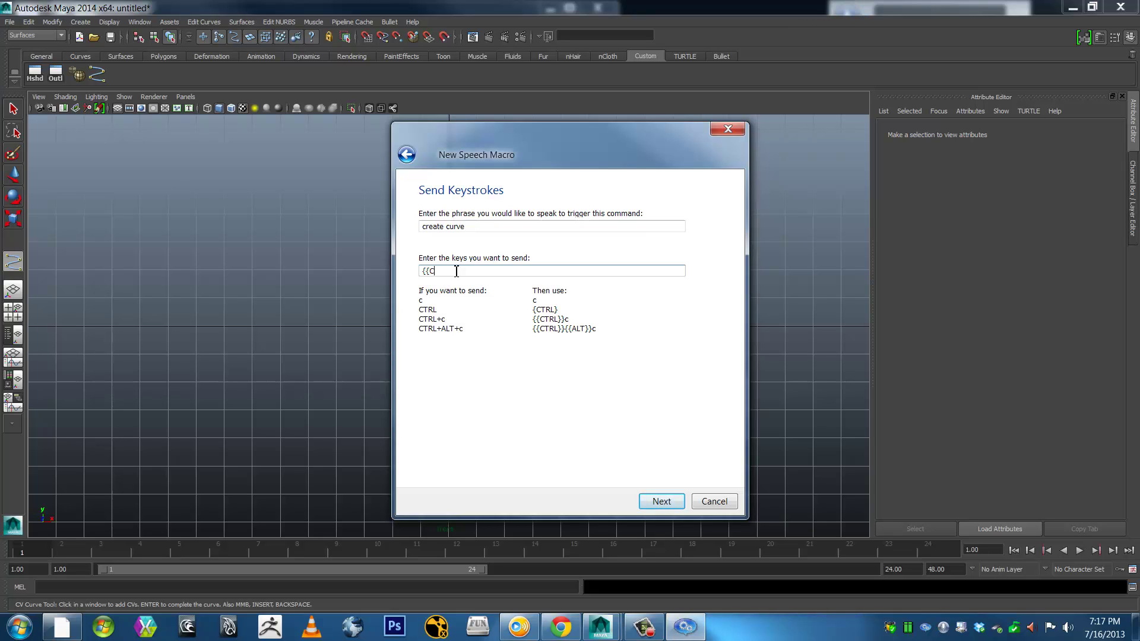
key(BackSpace)
text(RL)
text(}})
text({{ALT)
text(}}s)
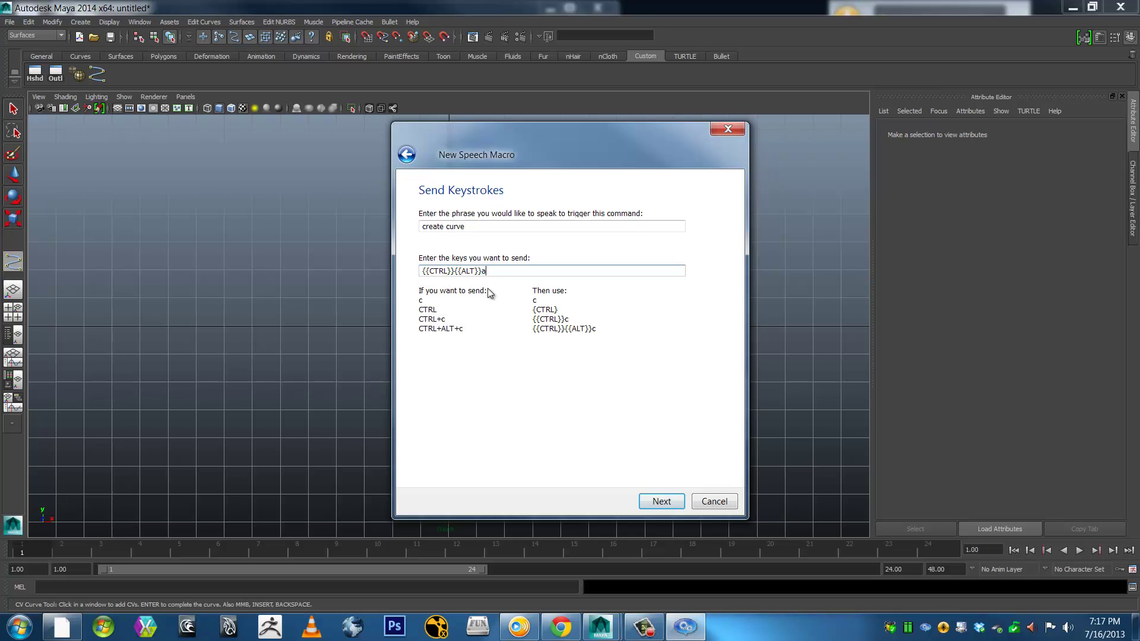
click(659, 501)
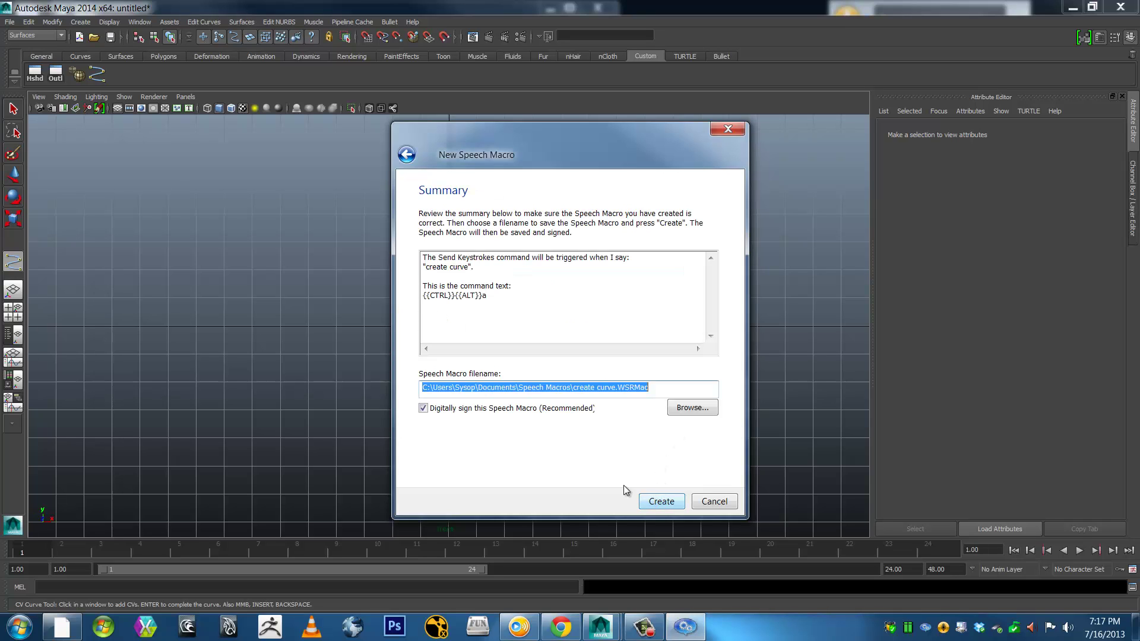
click(659, 501)
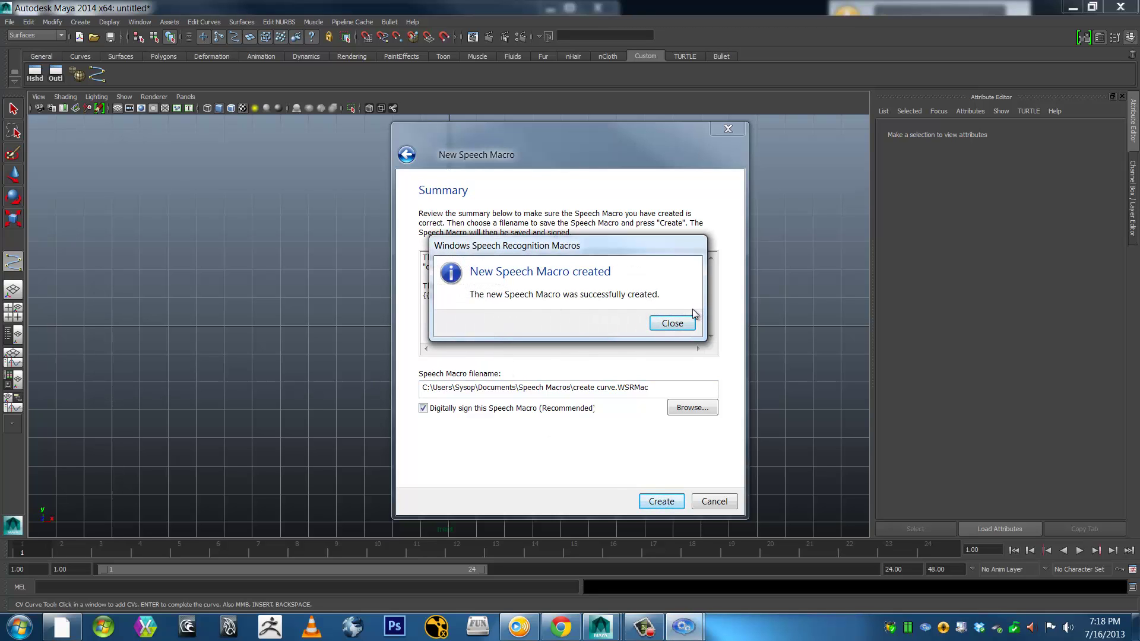
click(671, 323)
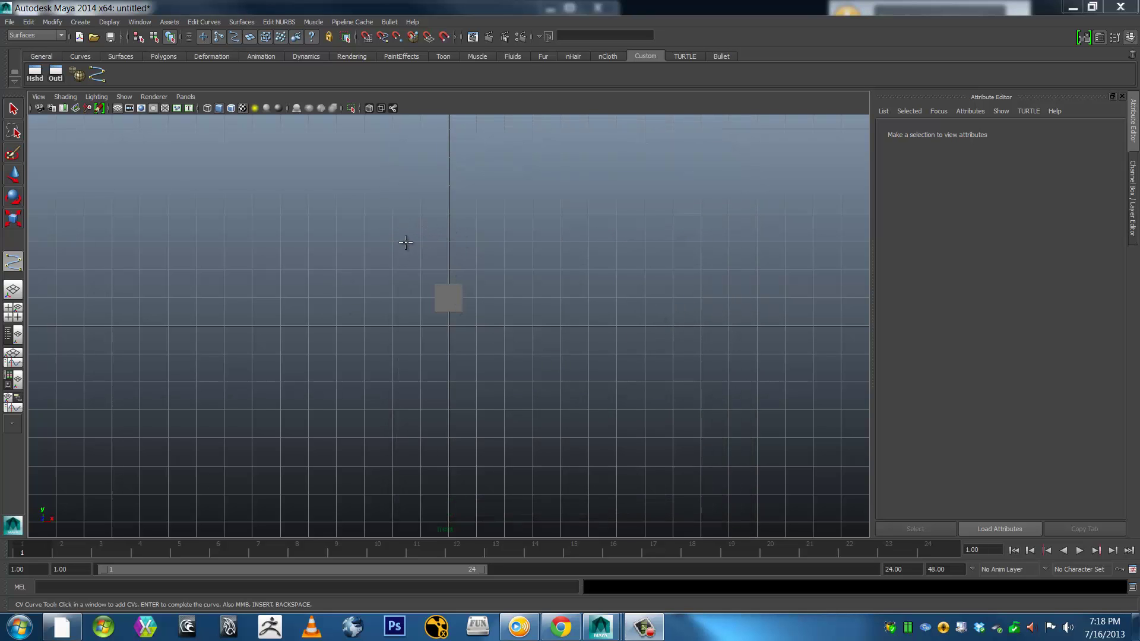
Start a CV curve above the cube, rising upward and arching across to the left
click(14, 110)
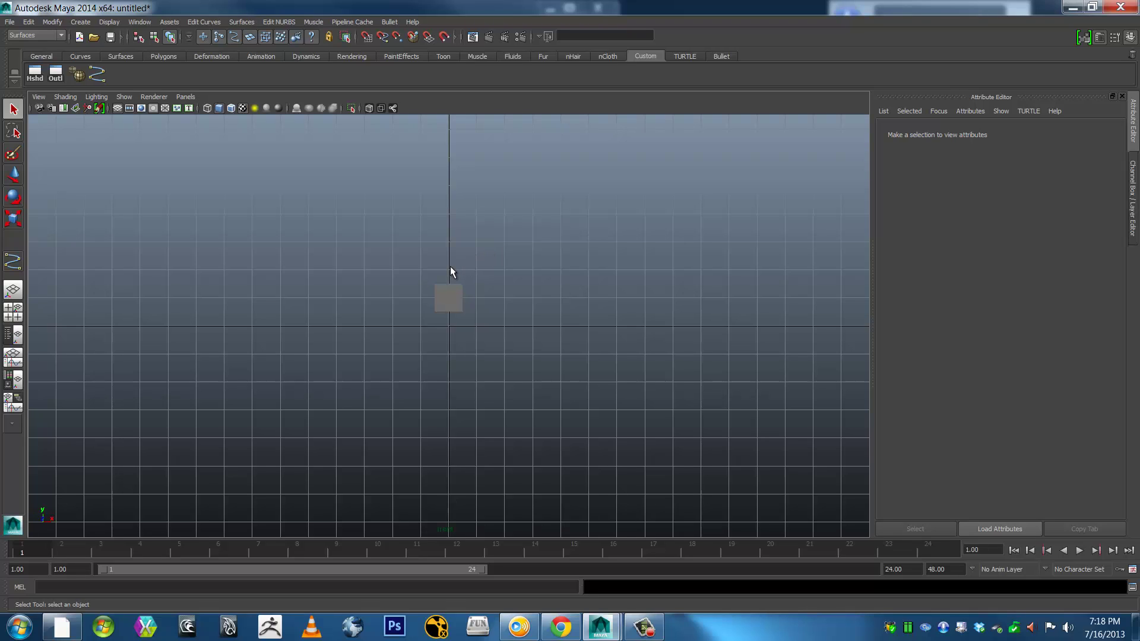
key(y)
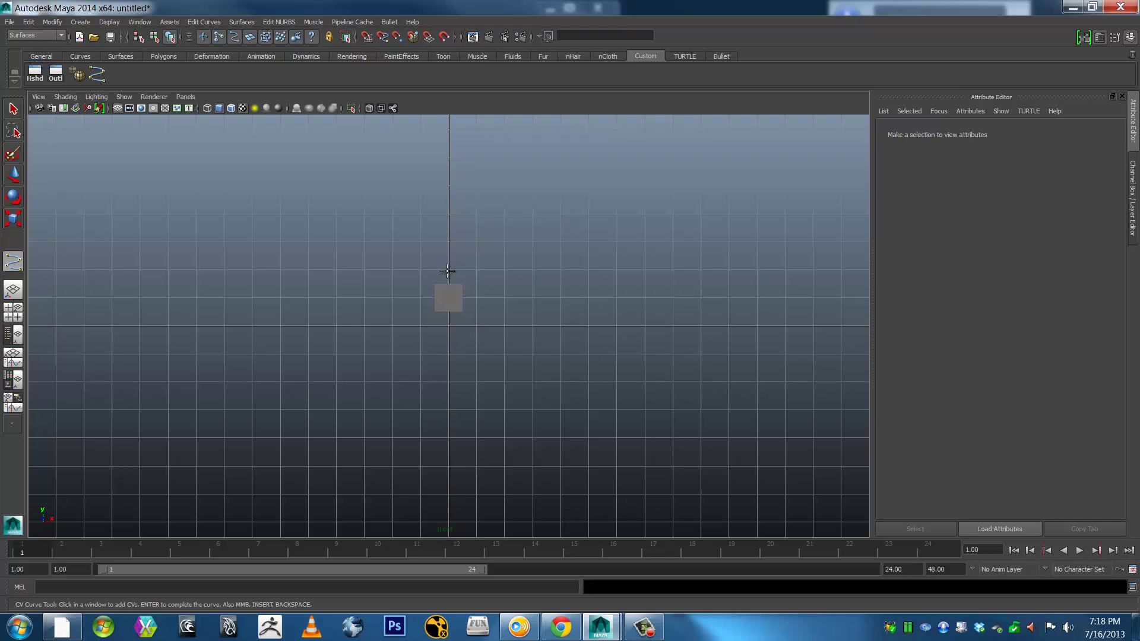
click(449, 271)
click(452, 236)
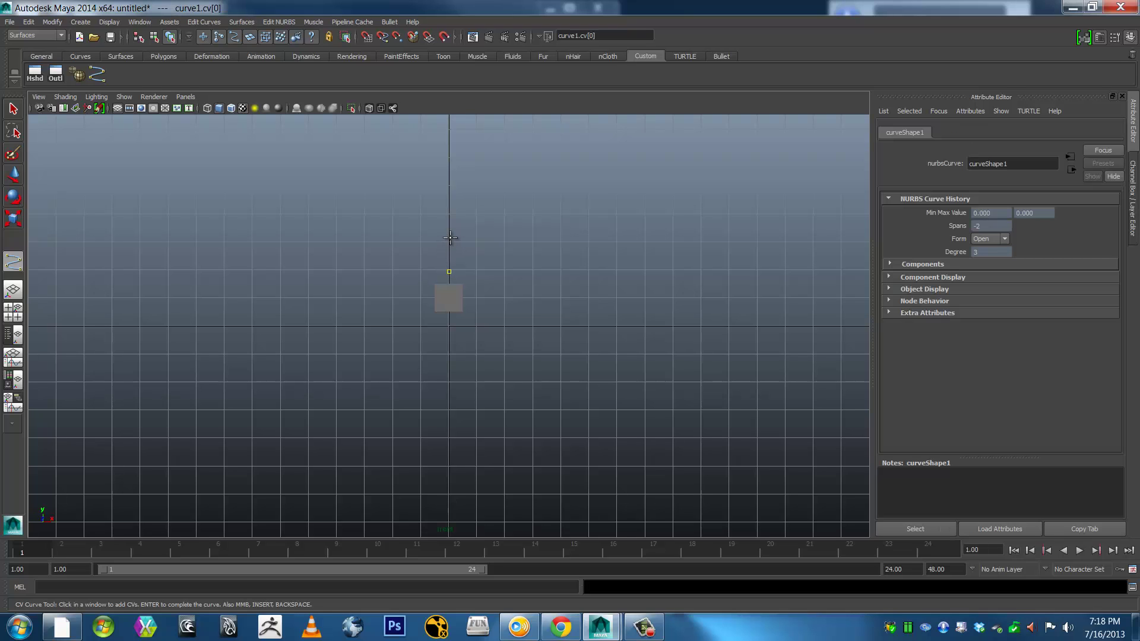
click(452, 160)
click(401, 128)
click(261, 127)
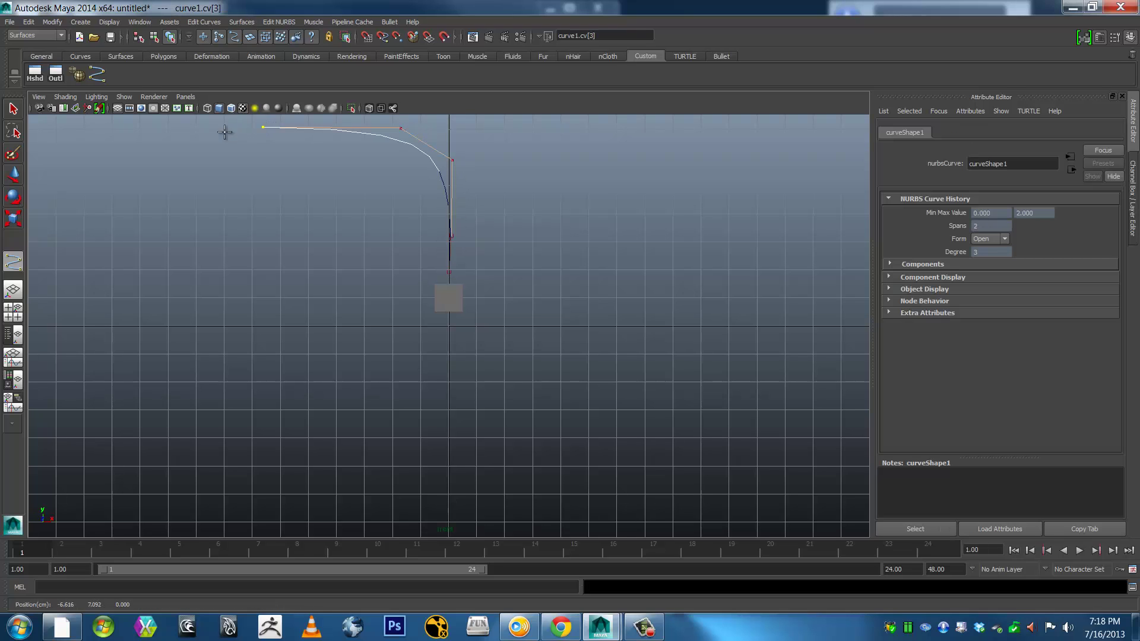
Continue the curve down the left, along the bottom, and curl it inward into a spiral
click(157, 172)
click(138, 262)
click(223, 355)
click(348, 342)
click(388, 206)
click(279, 186)
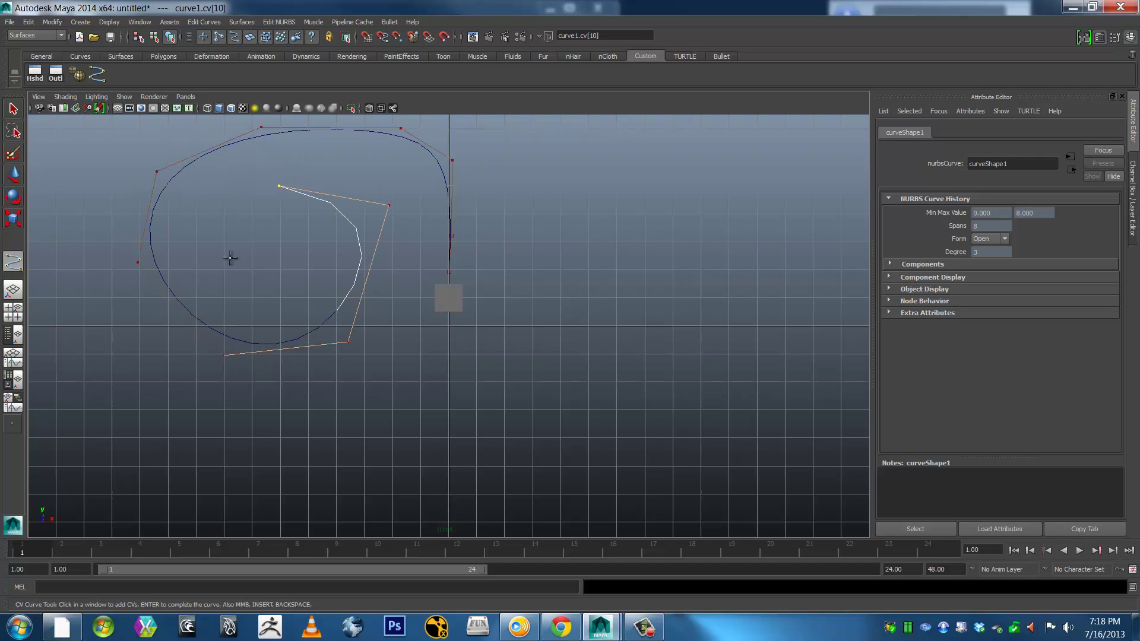
click(245, 235)
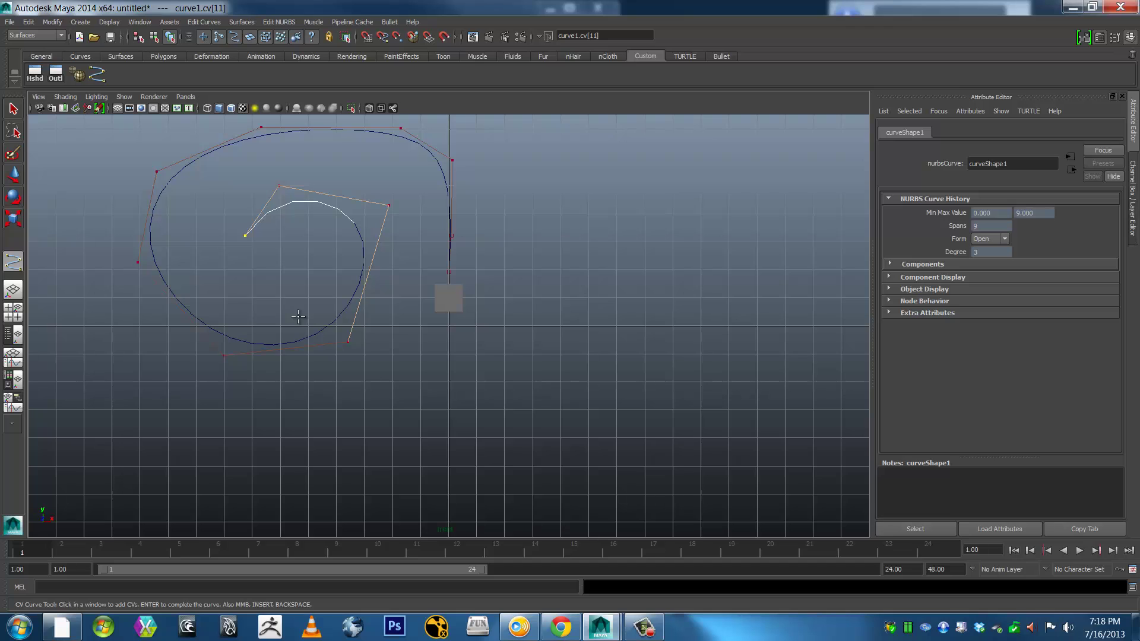
Finish the spiral curve and maximize the perspective view, orbiting and zooming toward the cube
key(q)
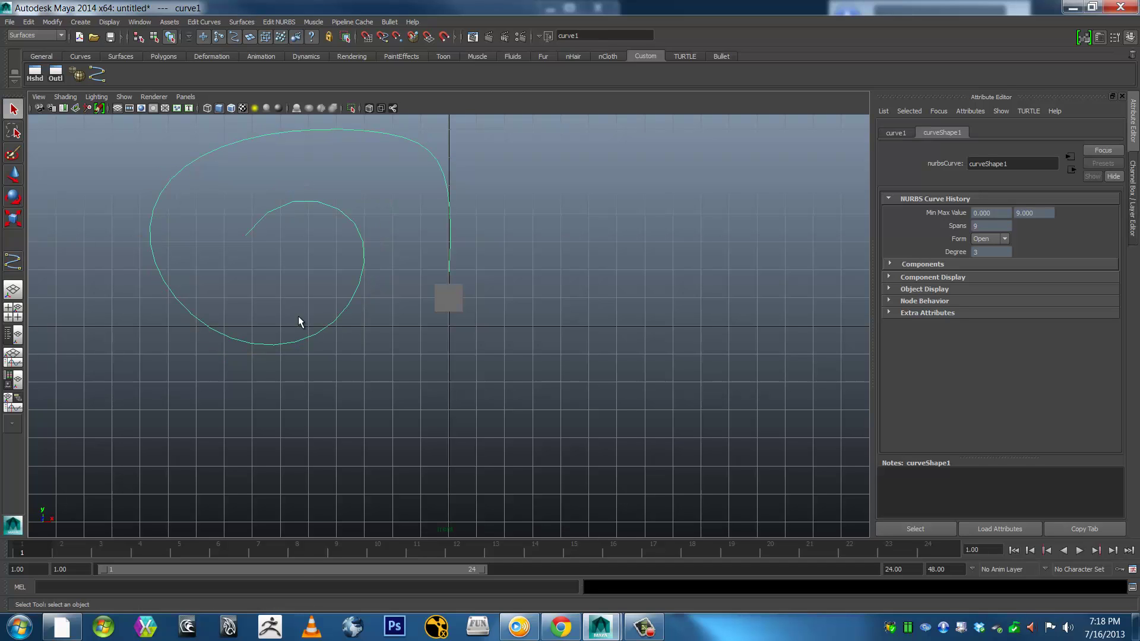
key(space)
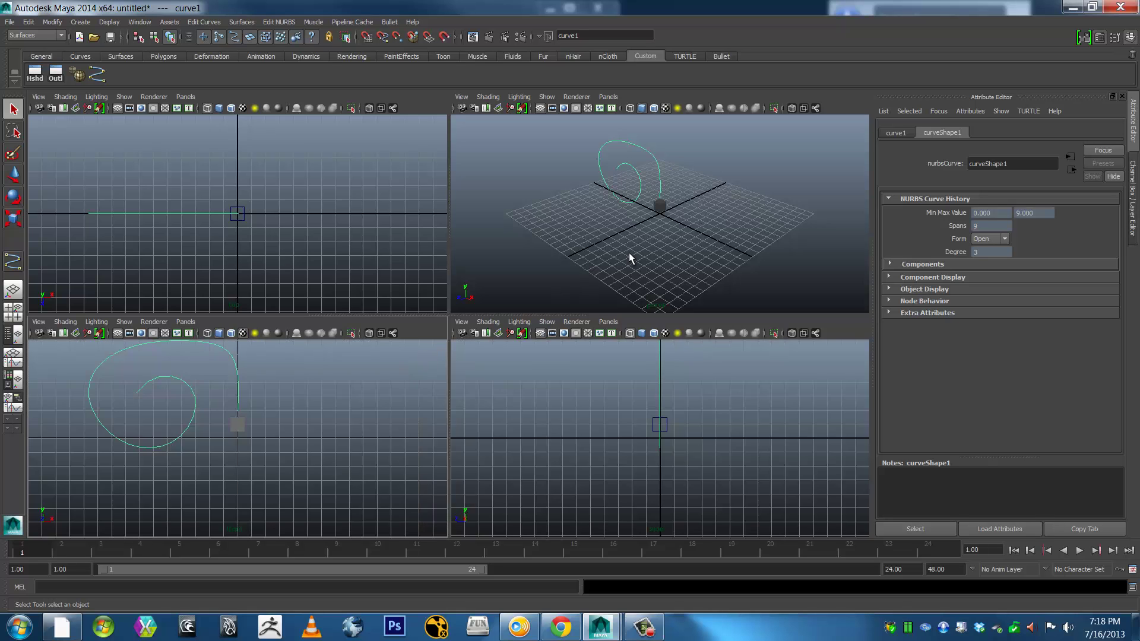
key(space)
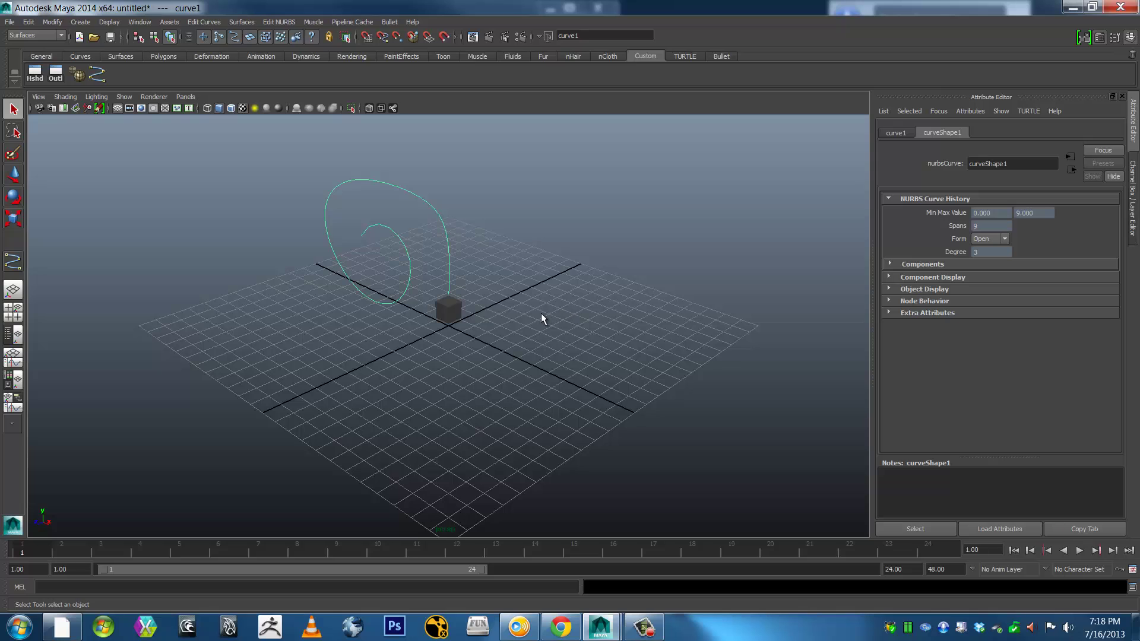
alt+drag(539, 308, 509, 309)
scroll(491, 317, up, 3)
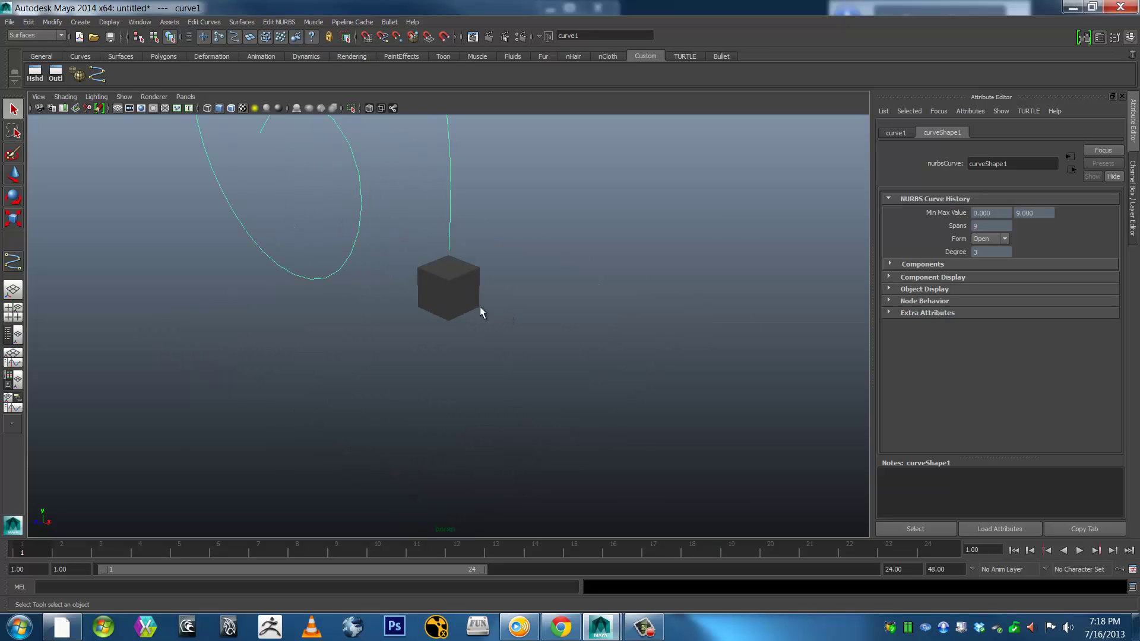
Select the cube's top face in face mode and add the spiral curve to the selection
right_click(455, 271)
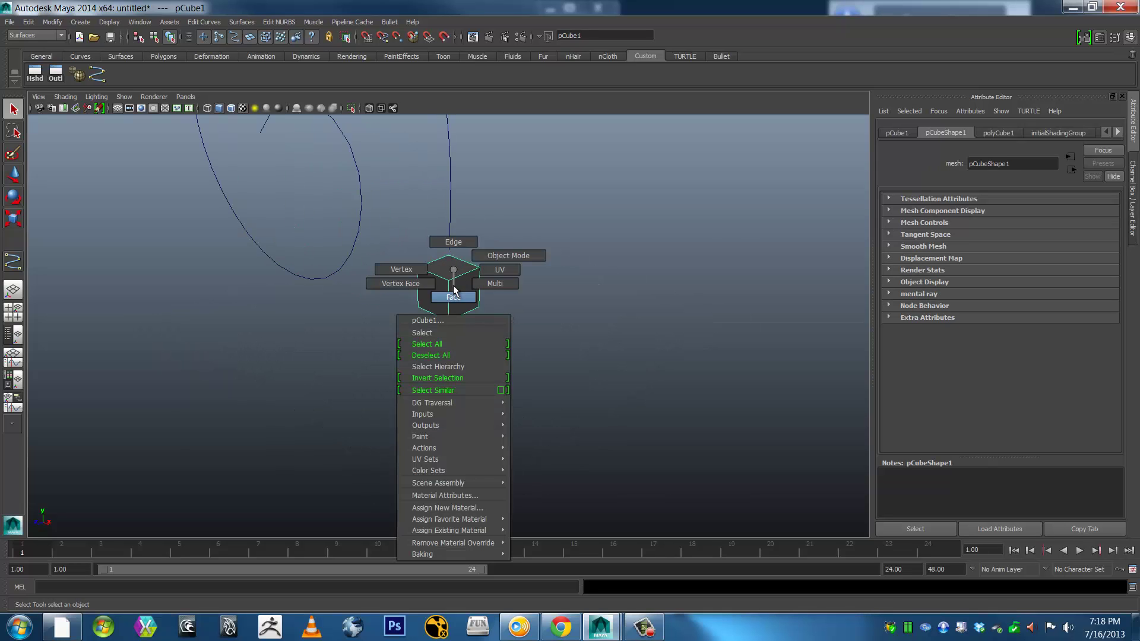
click(453, 297)
click(447, 270)
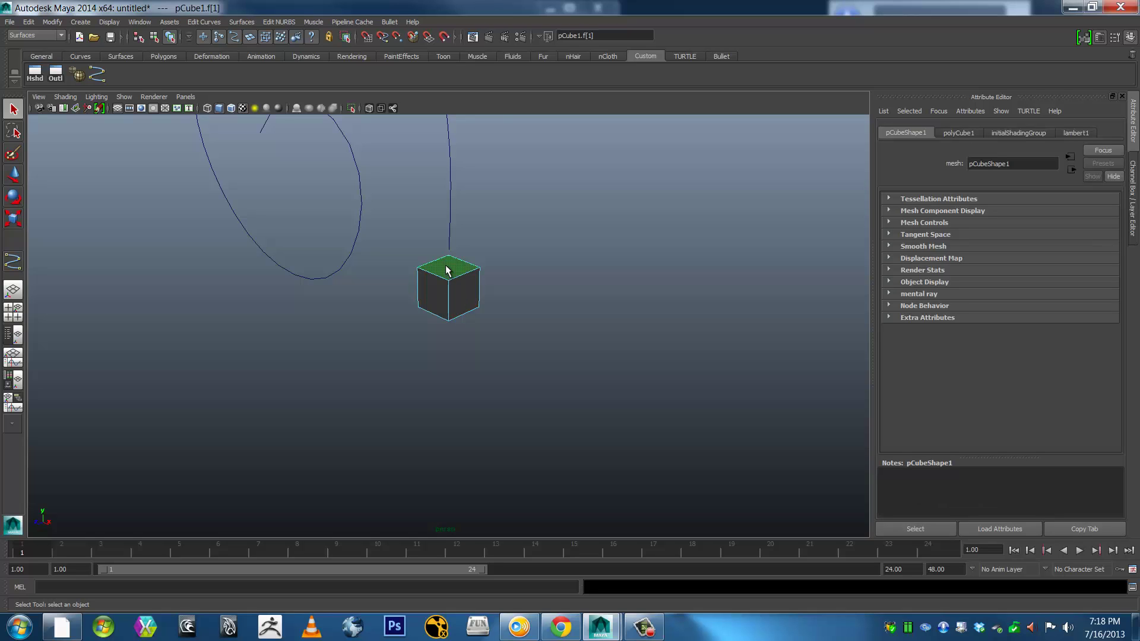
click(448, 220)
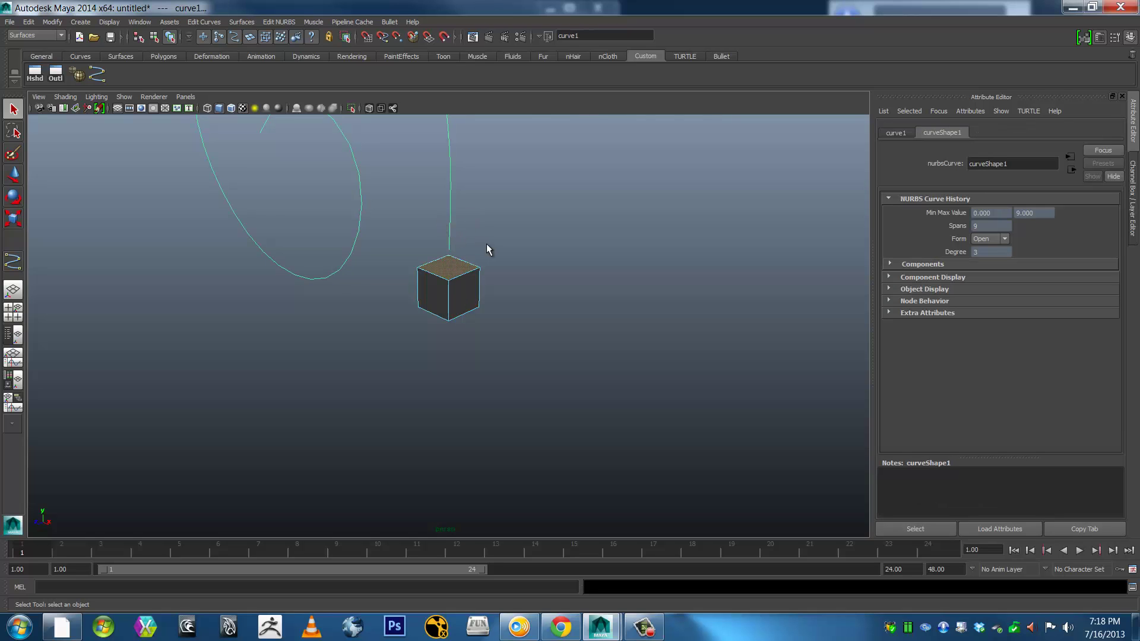
Extrude the top face along the spiral with 80 divisions, then zoom out and centre the coil
key(ctrl+e)
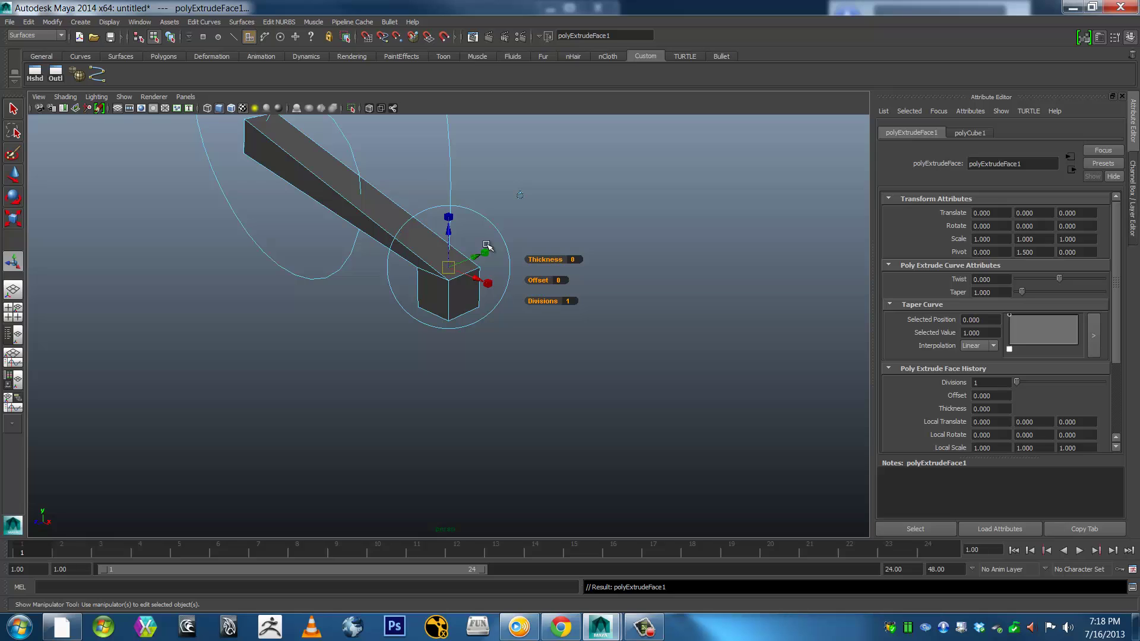
click(571, 302)
text(80)
key(Return)
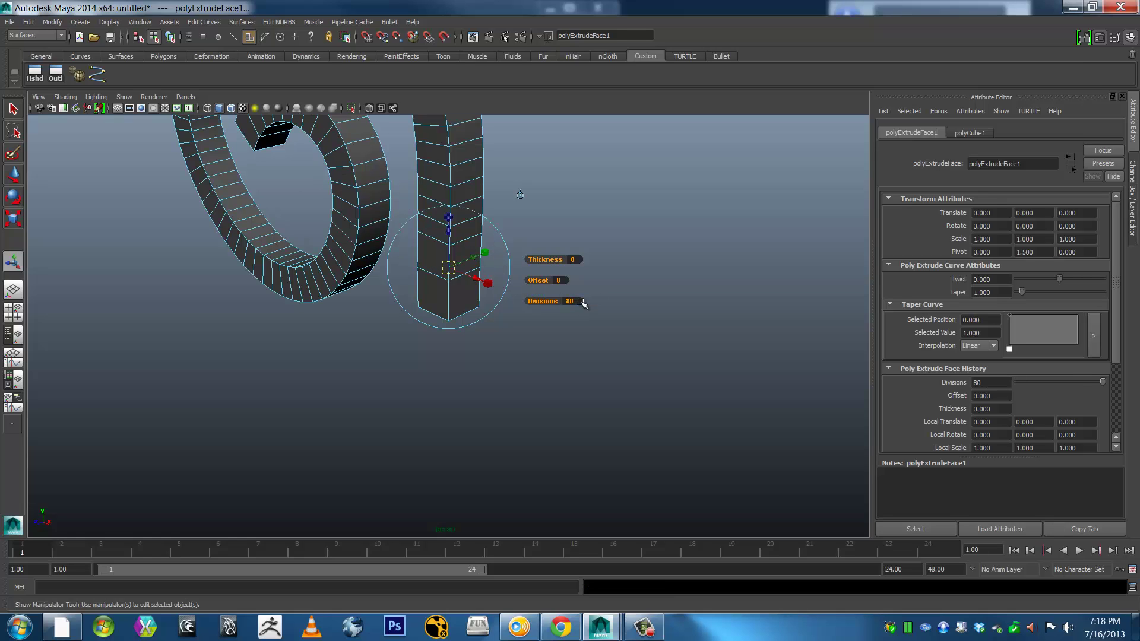
scroll(576, 301, down, 5)
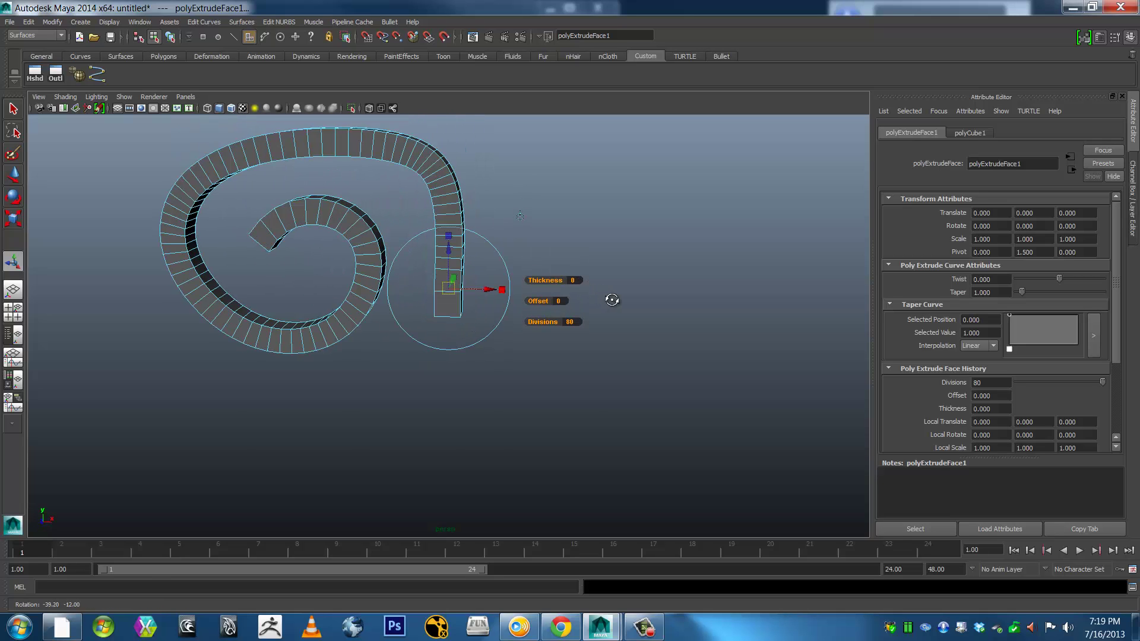
alt+middle_drag(591, 266, 642, 301)
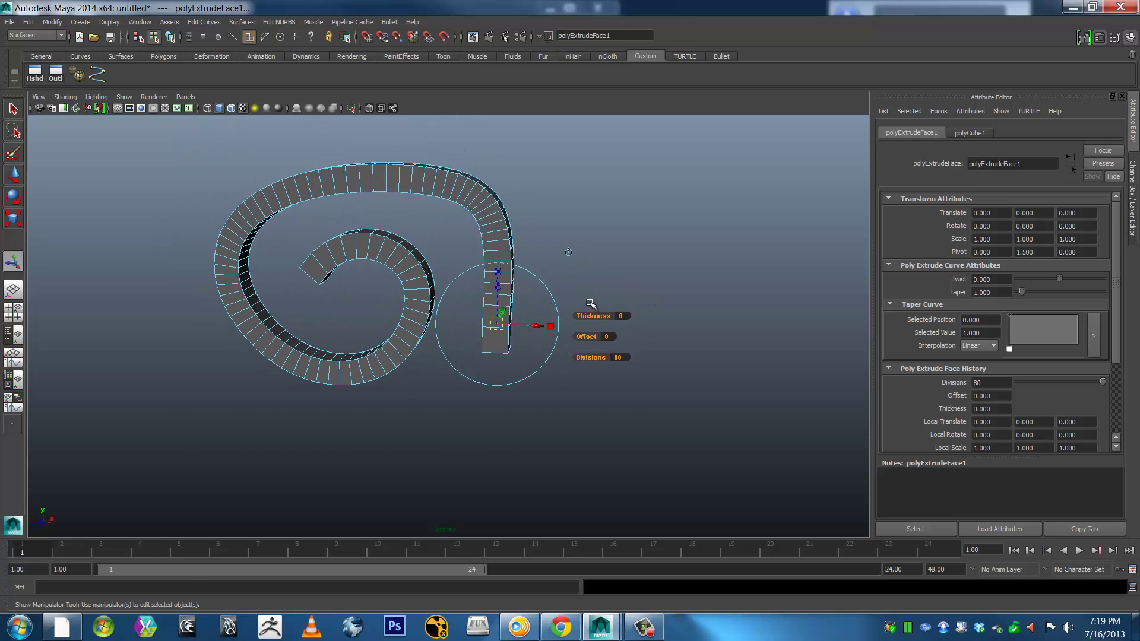